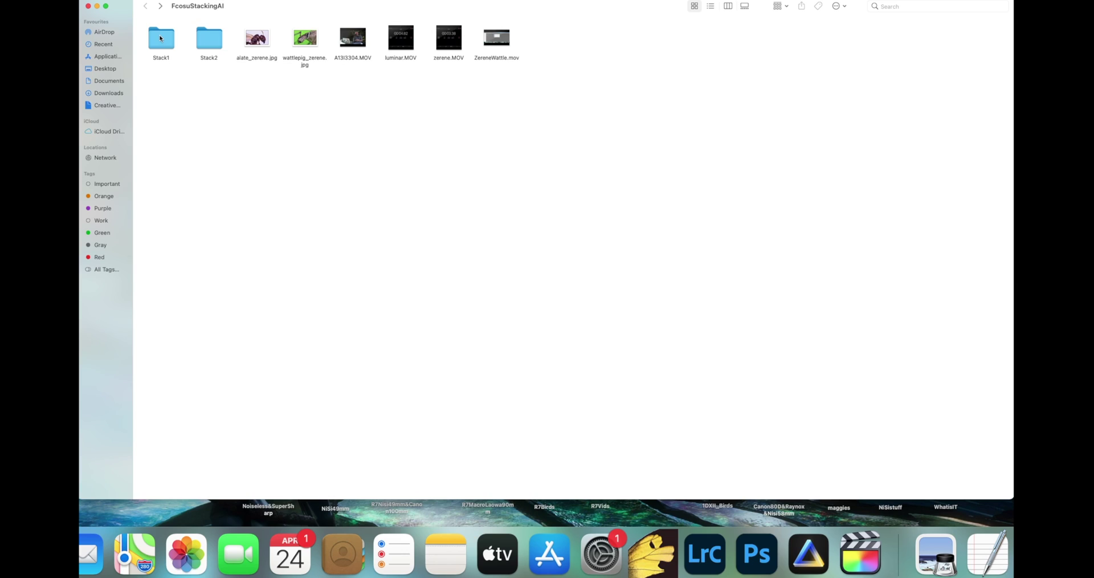
Inspect the Stack1 and Stack2 folders, previewing one of the weevil frames
{"action": "double_click", "coordinate": [160, 38]}
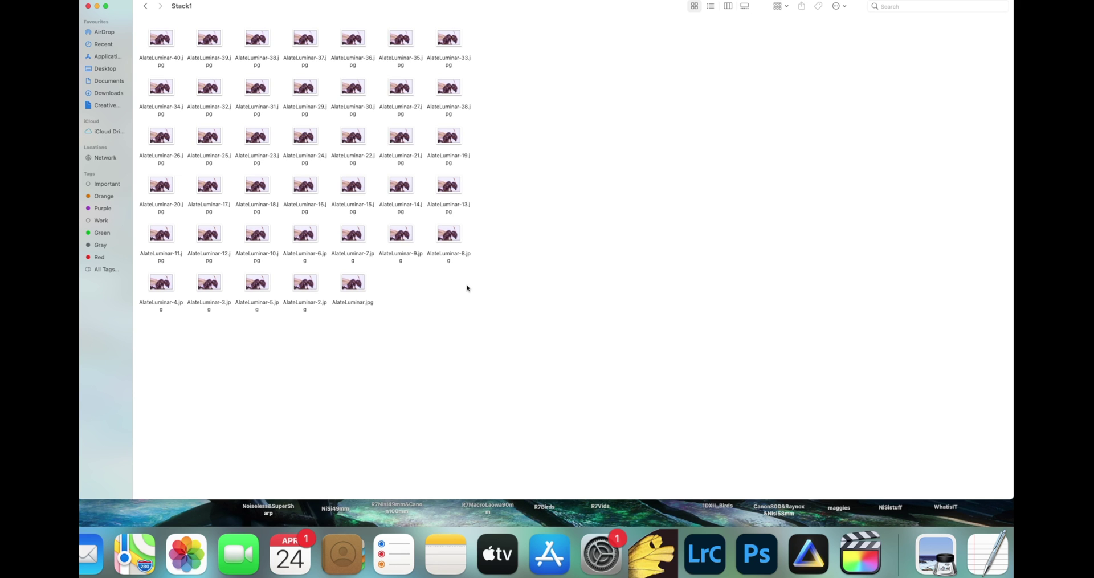
{"action": "left_click", "coordinate": [146, 6]}
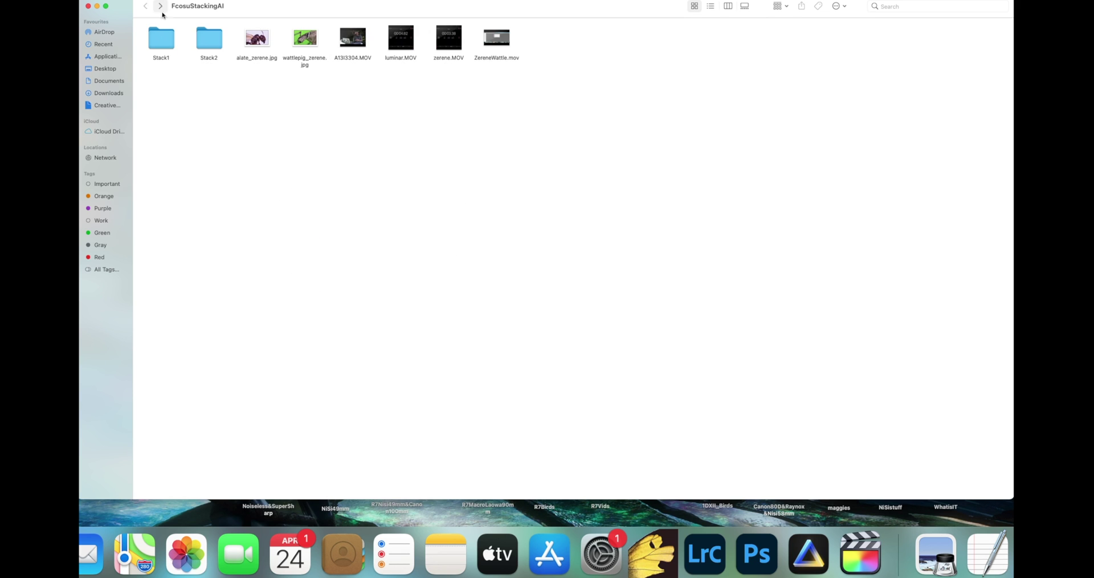
{"action": "double_click", "coordinate": [208, 38]}
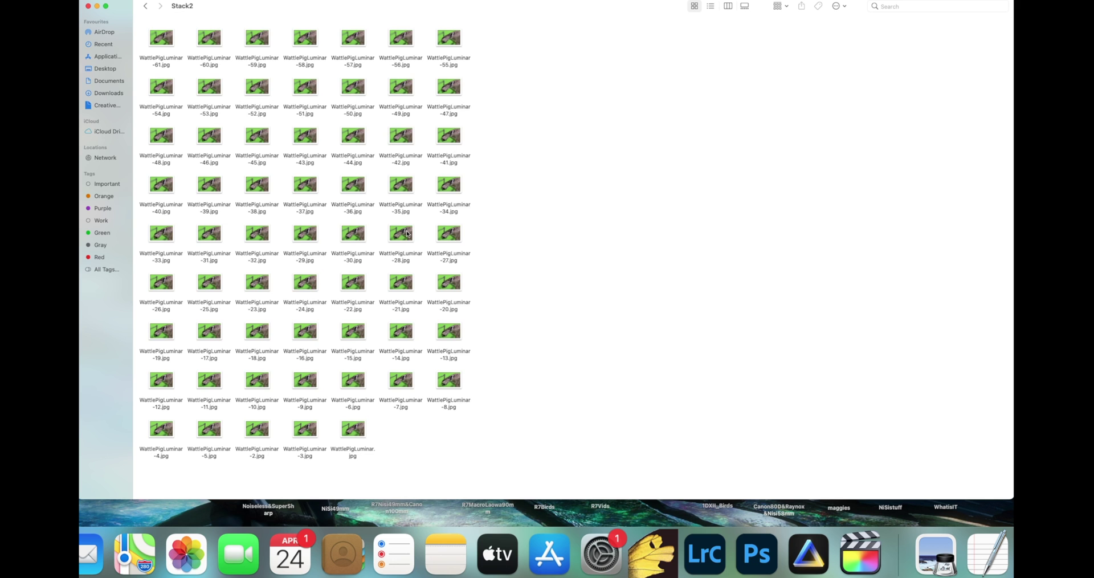
{"action": "double_click", "coordinate": [406, 233]}
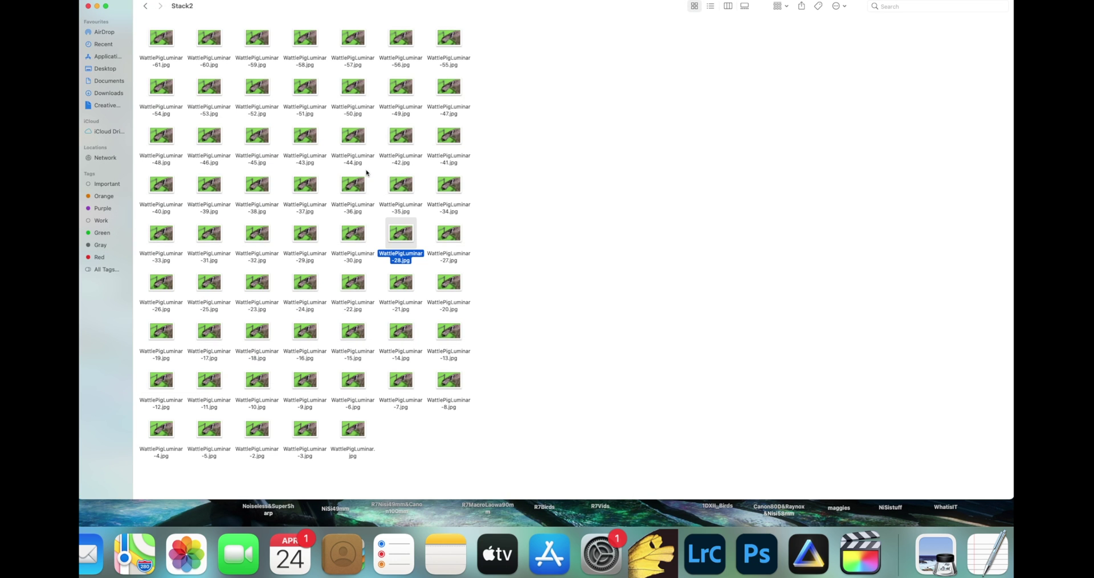
Return to Stack1 and marquee-select all 40 AlateLuminar ant images
{"action": "left_click", "coordinate": [150, 8]}
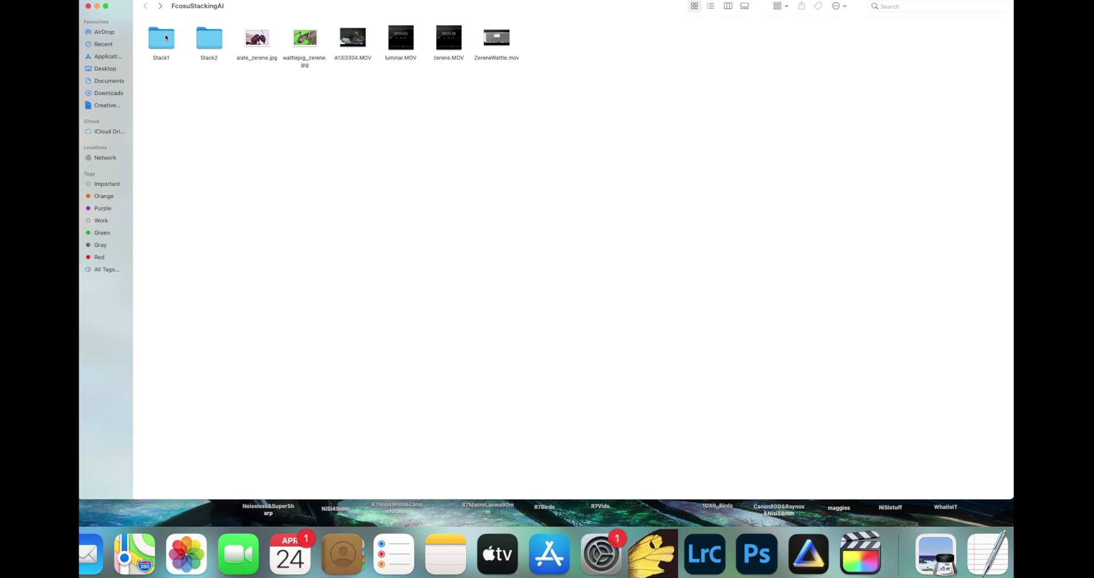
{"action": "double_click", "coordinate": [161, 37]}
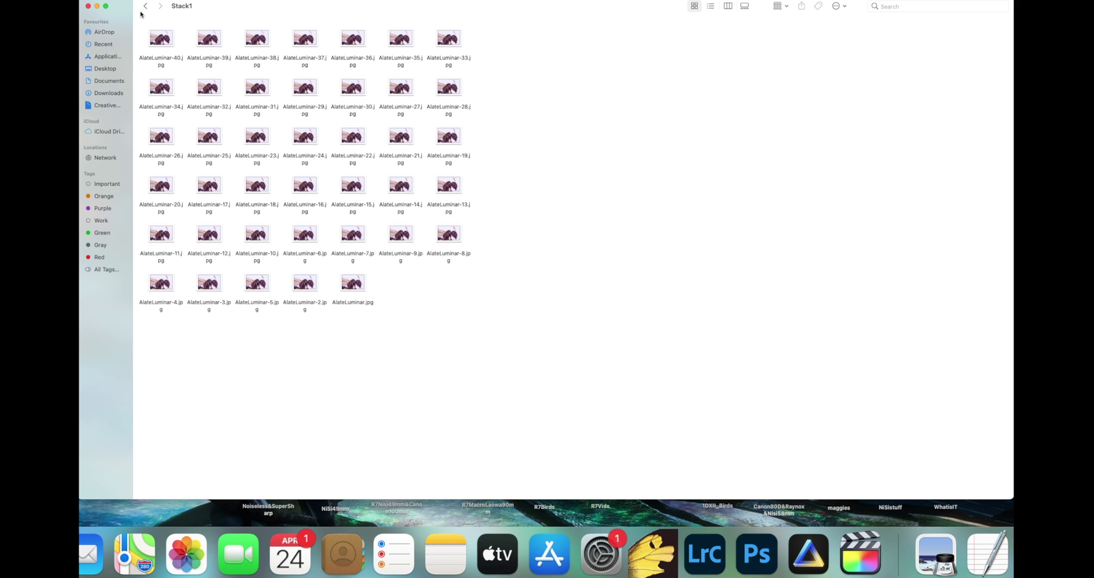
{"action": "left_click_drag", "start_coordinate": [161, 342], "coordinate": [816, 551]}
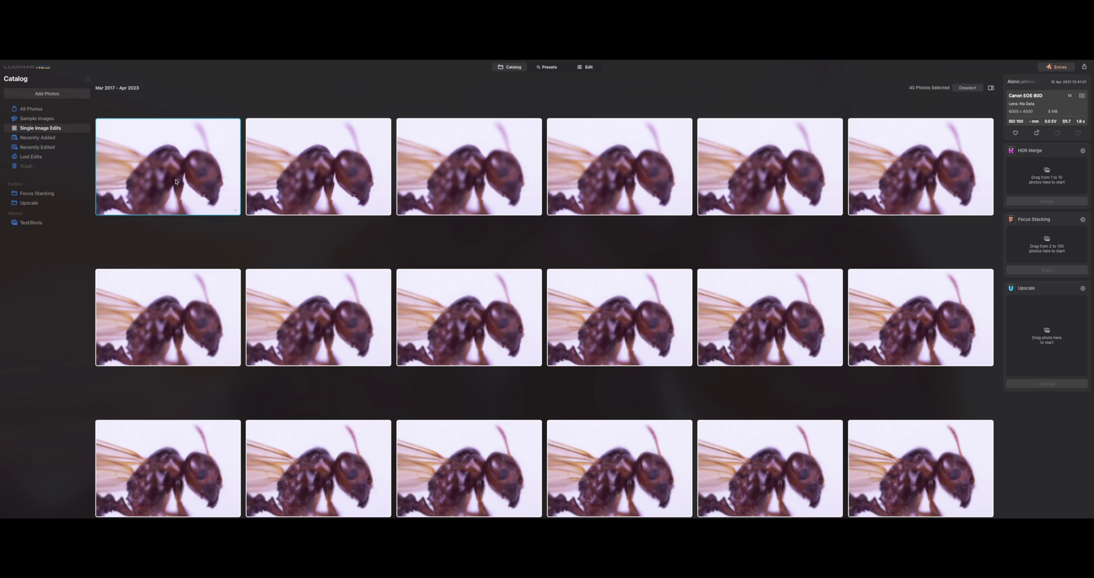
Drag the 40 selected ant thumbnails from the Catalog into the Focus Stacking panel
{"action": "scroll", "coordinate": [399, 217], "scroll_direction": "down", "scroll_amount": 3}
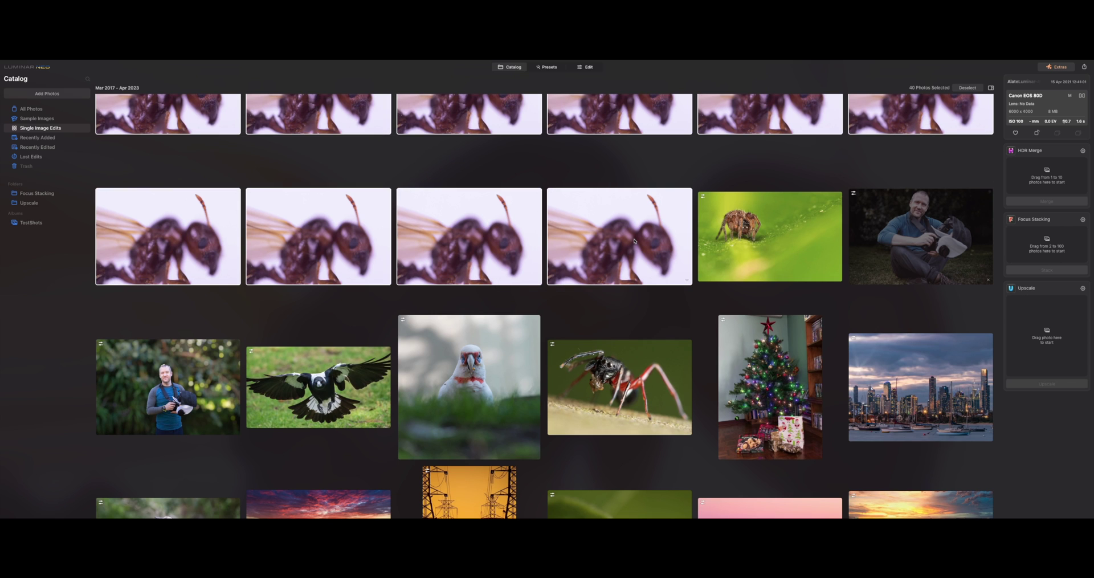
{"action": "left_click_drag", "start_coordinate": [634, 242], "coordinate": [1034, 251]}
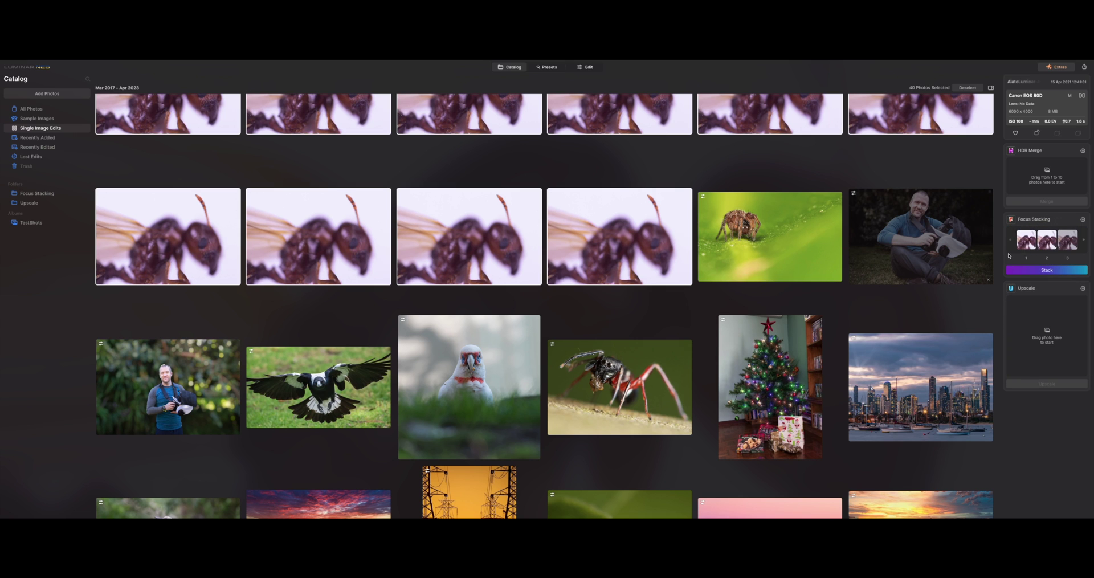
Make AlateLuminar-11 the reference, enable Chromatic Aberration Reduction, and start stacking the ant photos
{"action": "left_click", "coordinate": [1083, 220]}
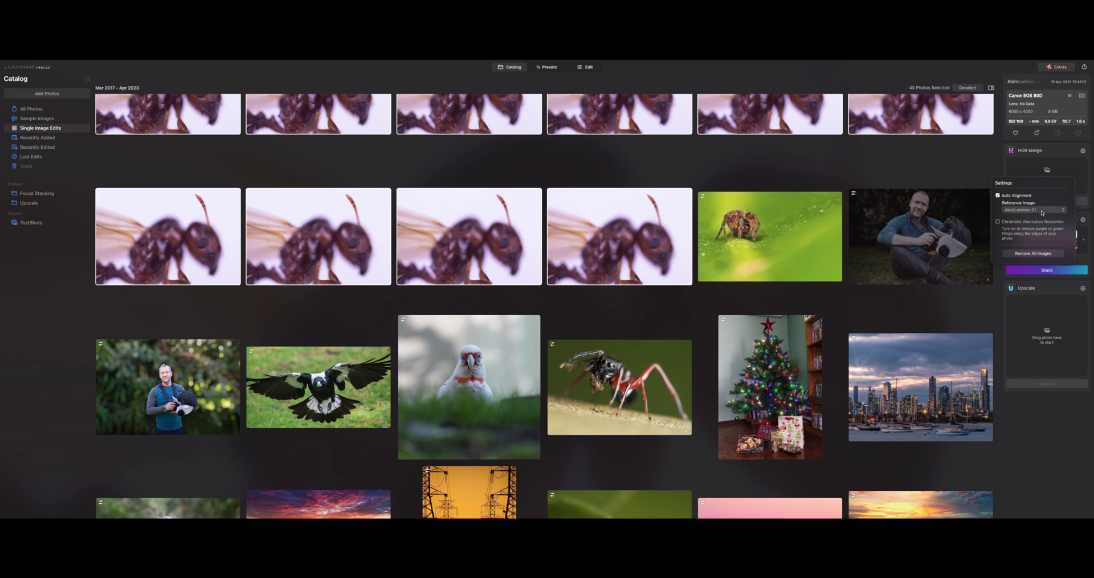
{"action": "left_click", "coordinate": [1042, 213]}
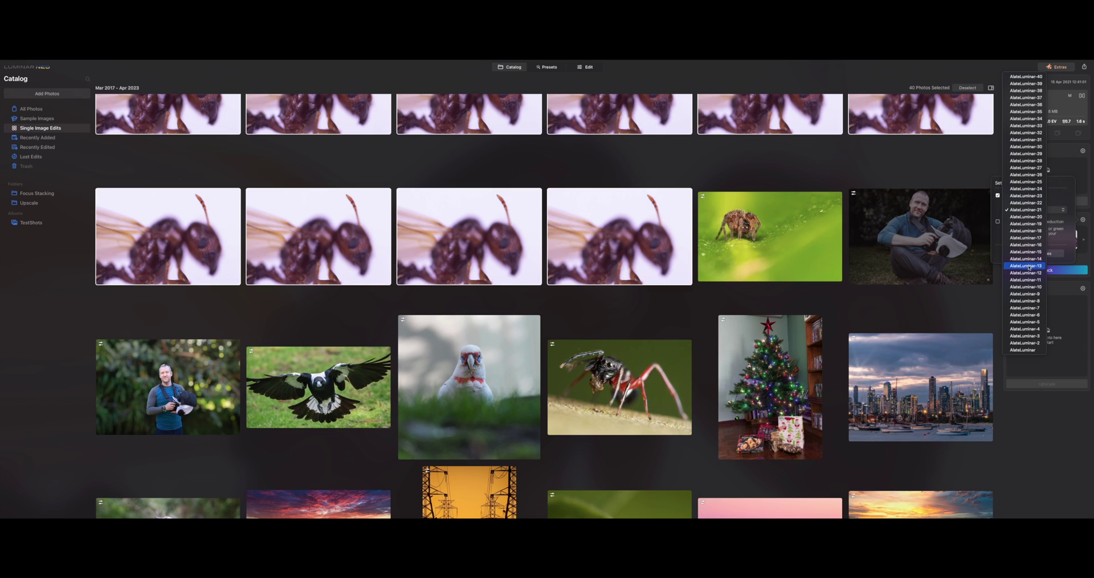
{"action": "left_click", "coordinate": [1025, 279]}
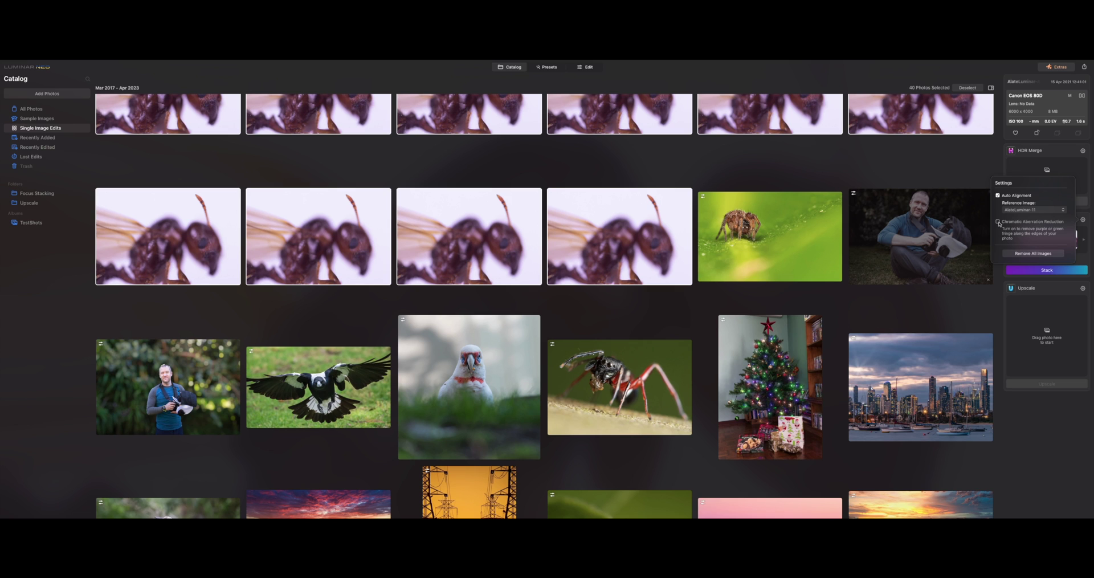
{"action": "left_click", "coordinate": [998, 222]}
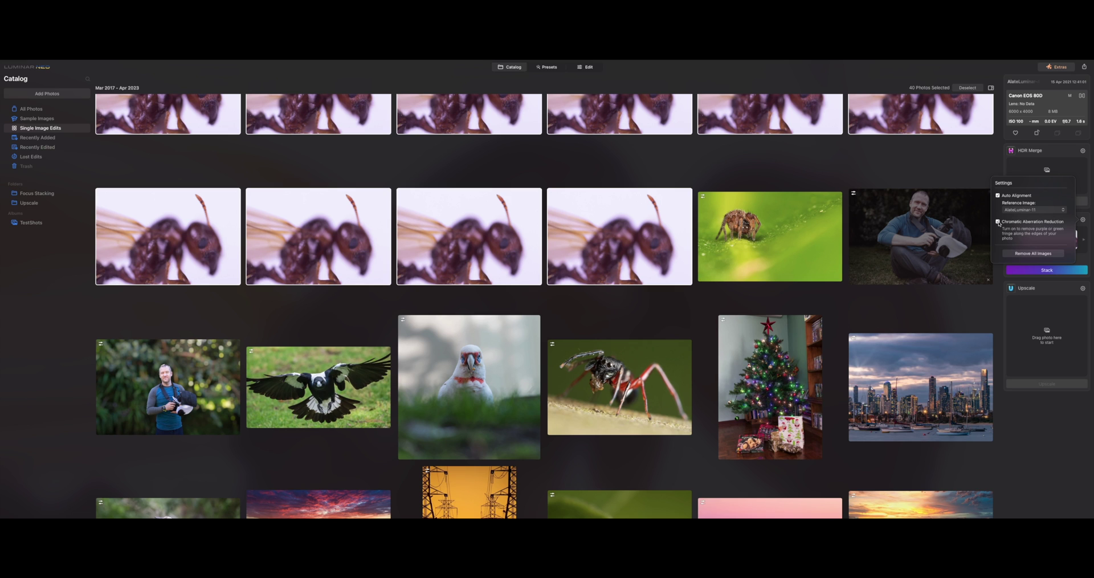
{"action": "left_click", "coordinate": [1082, 220]}
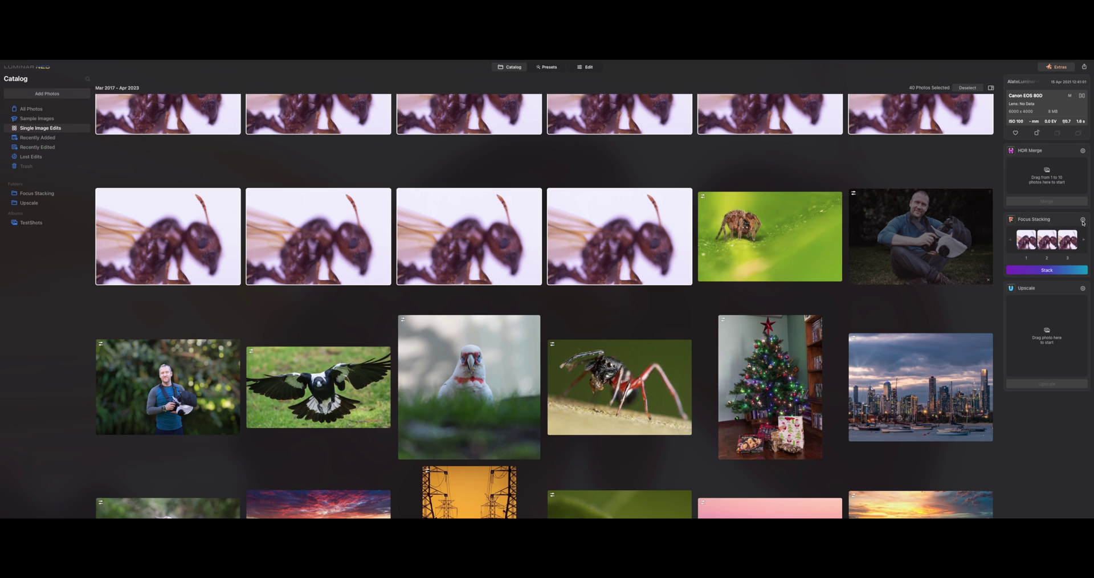
{"action": "left_click", "coordinate": [1053, 271]}
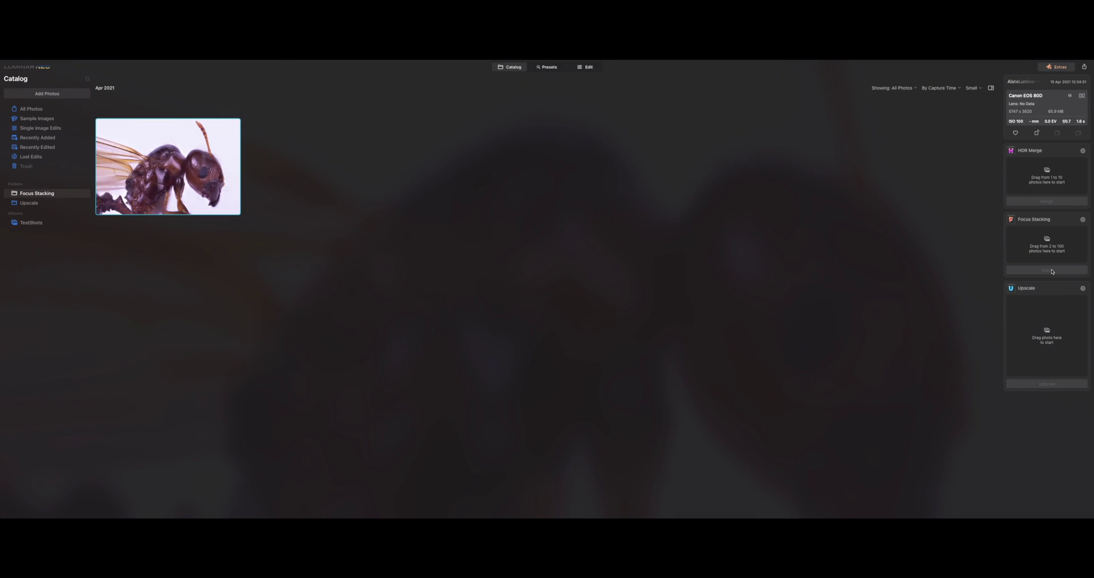
Open the stacked result AlateLuminar-11_stack.tiff on its own
{"action": "double_click", "coordinate": [164, 172]}
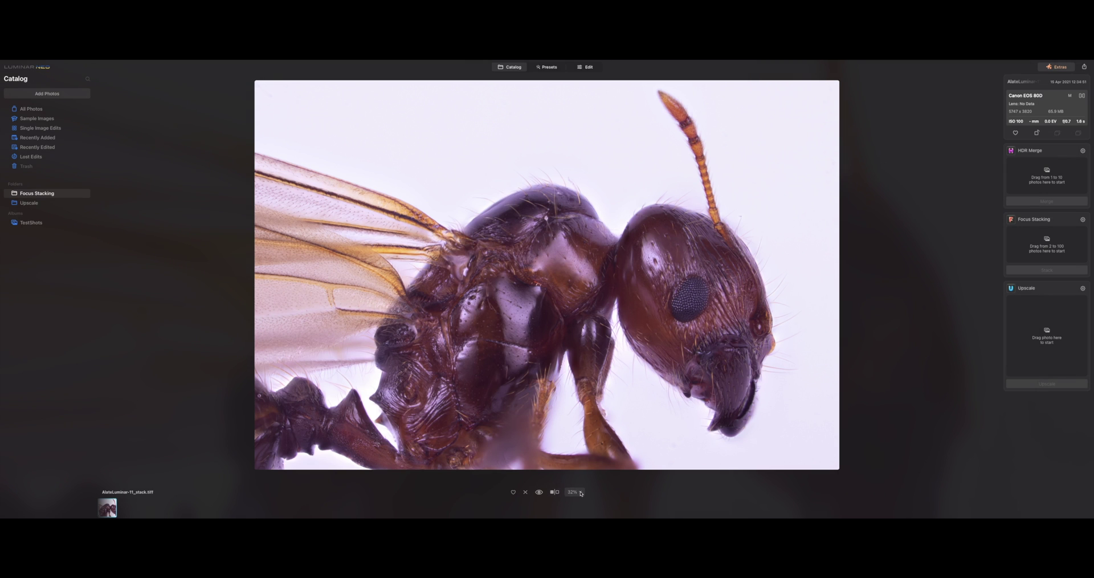
View the stacked ant at 100% and pan across its head, eye, thorax and wing
{"action": "left_click", "coordinate": [574, 491]}
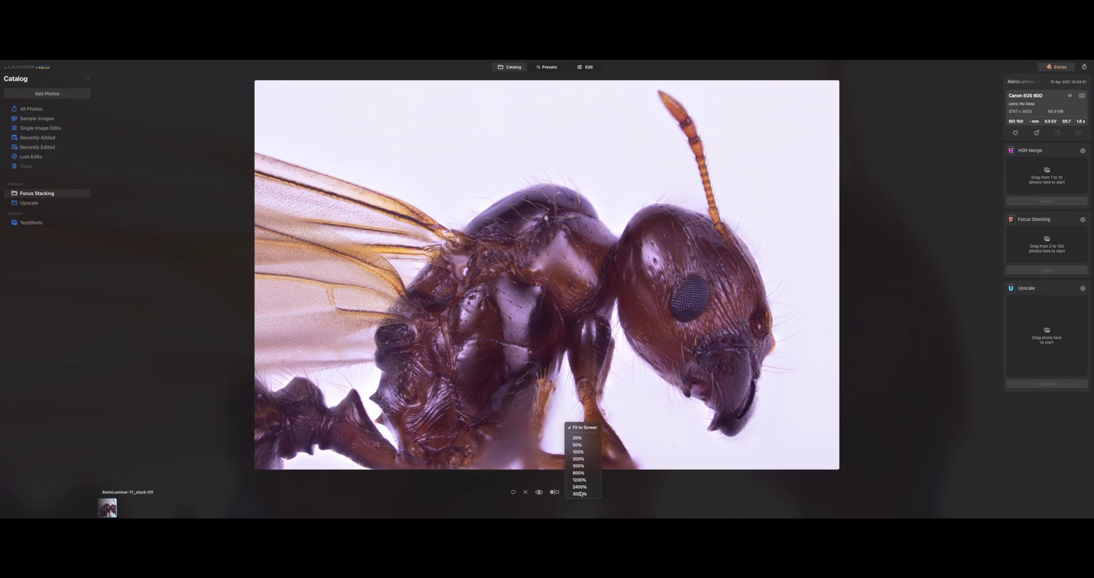
{"action": "left_click", "coordinate": [587, 453]}
{"action": "left_click_drag", "start_coordinate": [955, 272], "coordinate": [789, 275]}
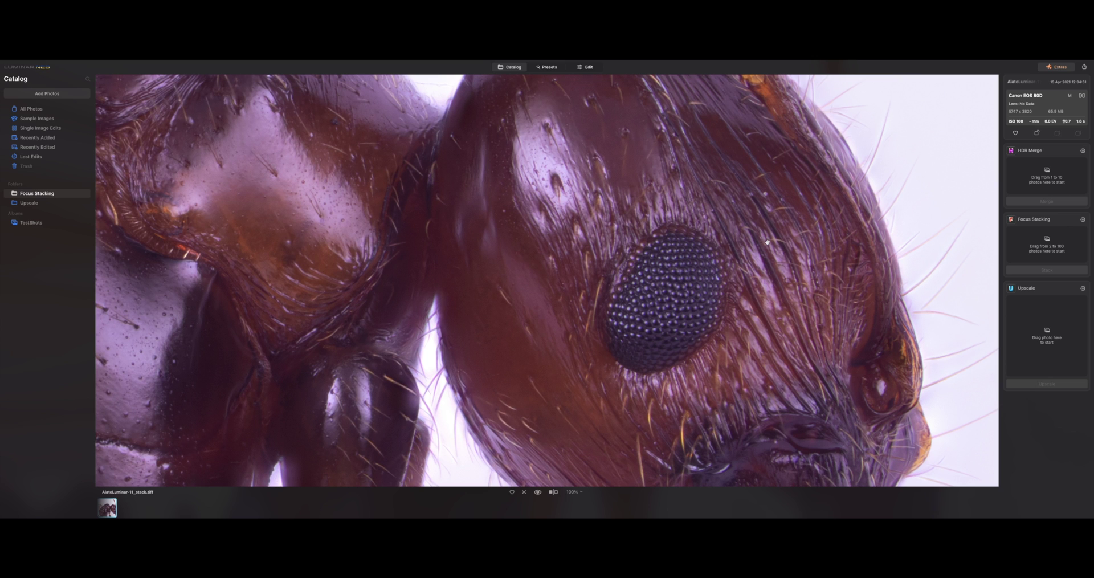
{"action": "left_click_drag", "start_coordinate": [697, 193], "coordinate": [722, 238]}
{"action": "left_click_drag", "start_coordinate": [541, 181], "coordinate": [664, 146]}
{"action": "left_click_drag", "start_coordinate": [620, 172], "coordinate": [594, 237]}
{"action": "left_click_drag", "start_coordinate": [513, 252], "coordinate": [654, 199]}
{"action": "left_click_drag", "start_coordinate": [486, 267], "coordinate": [605, 220]}
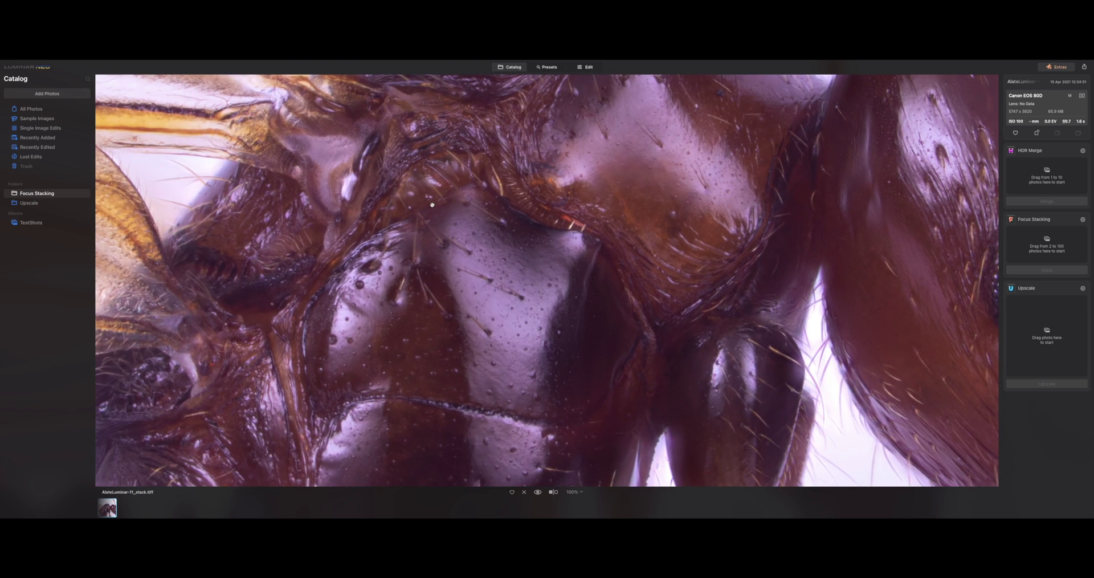
{"action": "left_click_drag", "start_coordinate": [432, 204], "coordinate": [536, 319]}
{"action": "left_click_drag", "start_coordinate": [684, 211], "coordinate": [700, 227]}
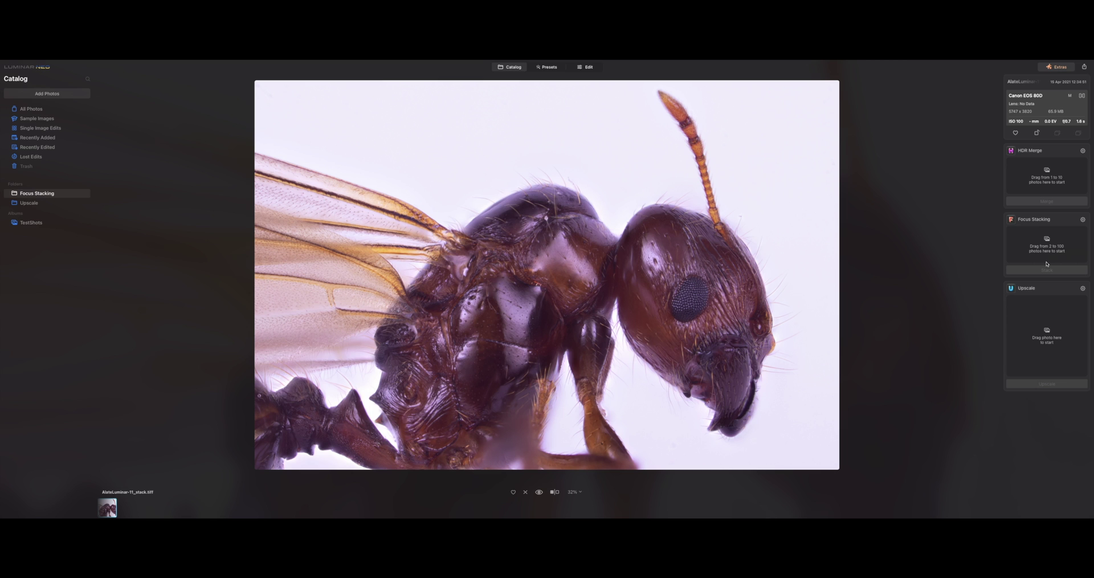
Open File > Export for the stacked ant and start typing a new file name
{"action": "left_click", "coordinate": [54, 64]}
{"action": "mouse_move", "coordinate": [84, 138]}
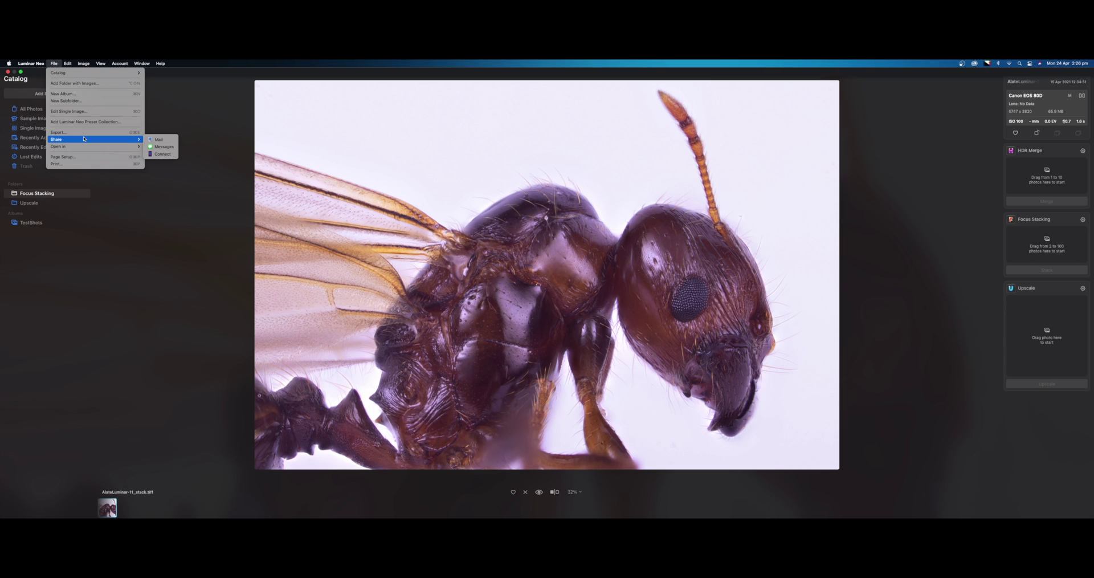
{"action": "left_click", "coordinate": [59, 131]}
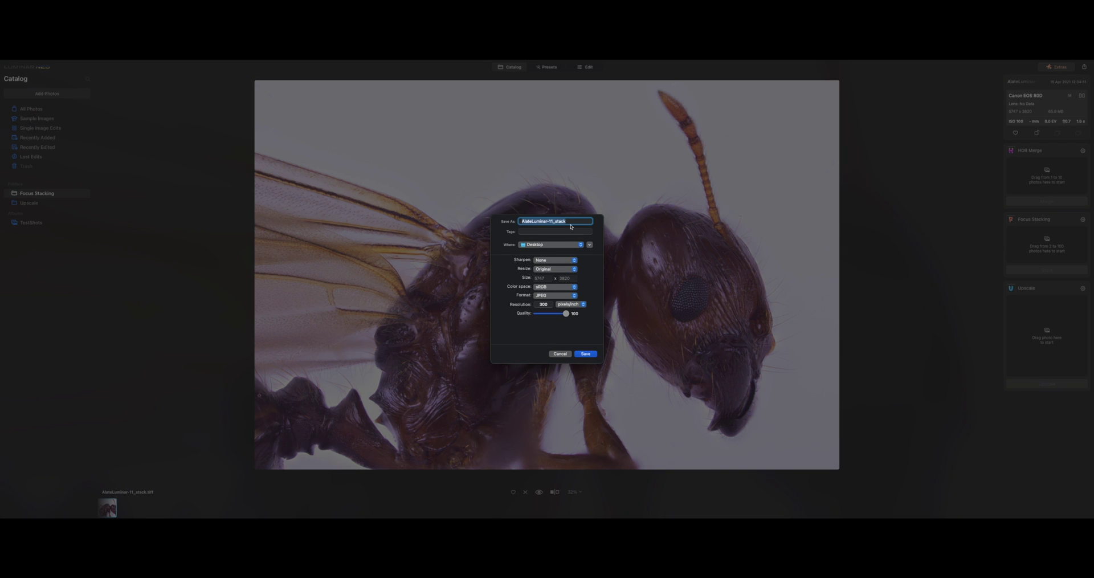
{"action": "type", "text": "A"}
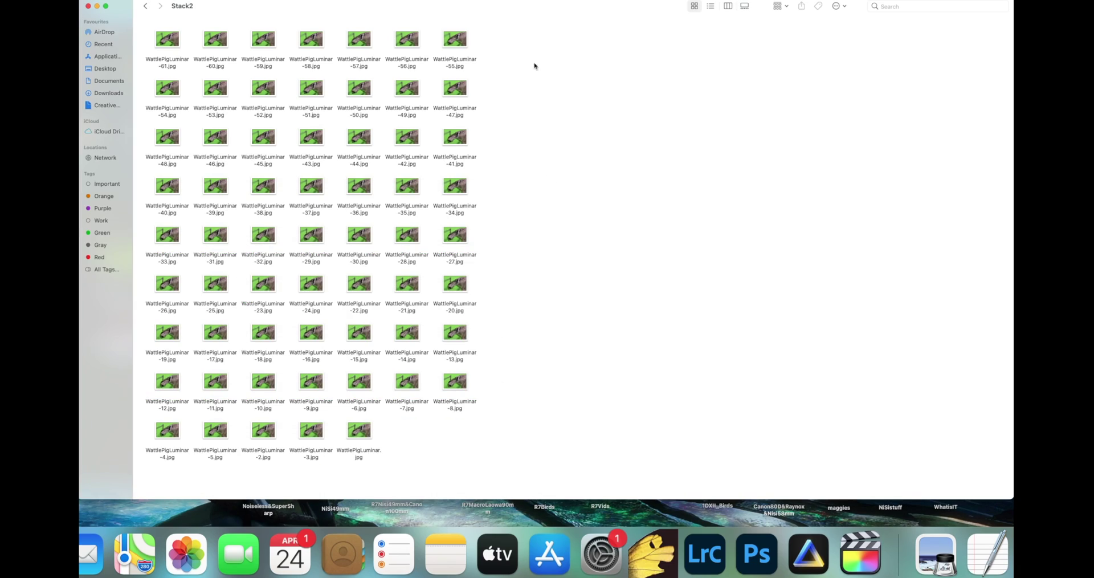
Select the 61 WattlePigLuminar images, drop them on the Luminar Neo dock icon, and add them to Focus Stacking
{"action": "left_click_drag", "start_coordinate": [521, 24], "coordinate": [141, 458]}
{"action": "left_click_drag", "start_coordinate": [362, 435], "coordinate": [808, 551]}
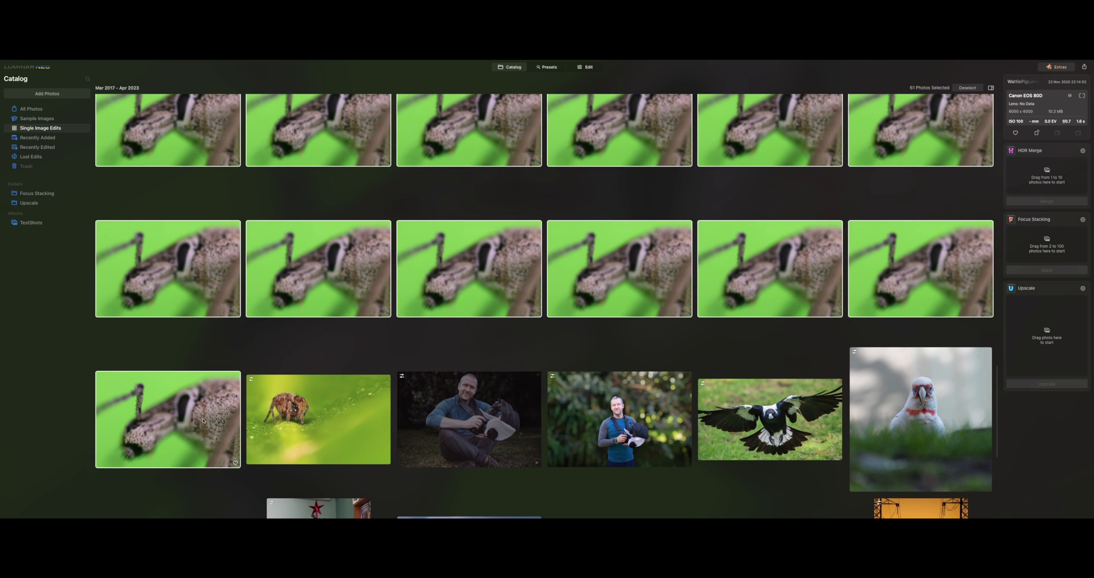
{"action": "left_click_drag", "start_coordinate": [203, 421], "coordinate": [1039, 248]}
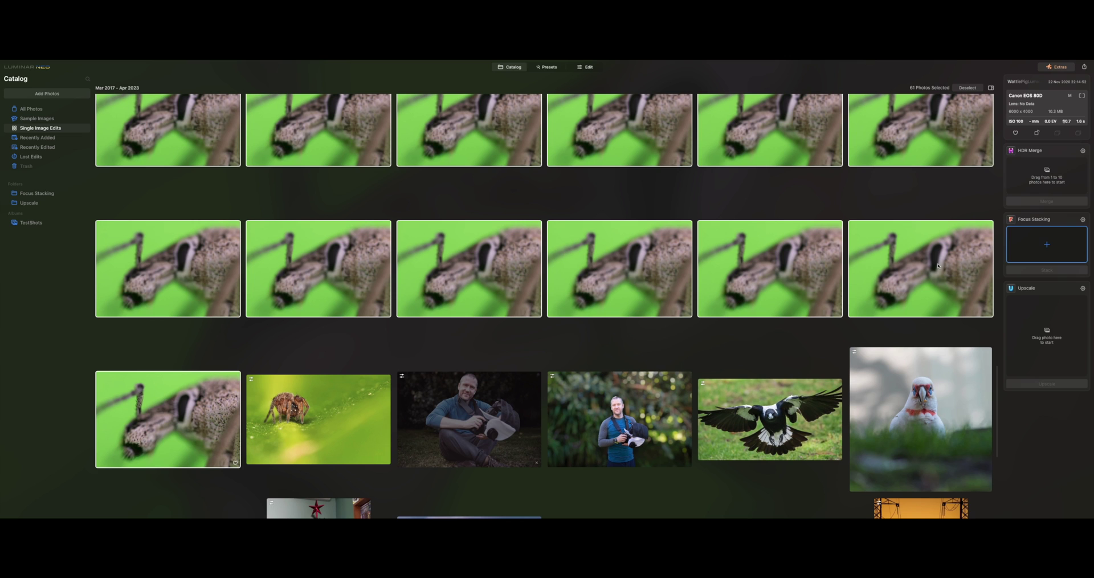
Set WattlePigLuminar-29 as reference, stack the weevil frames, and open WattlePigLuminar-29_stack.tiff
{"action": "left_click", "coordinate": [1083, 220]}
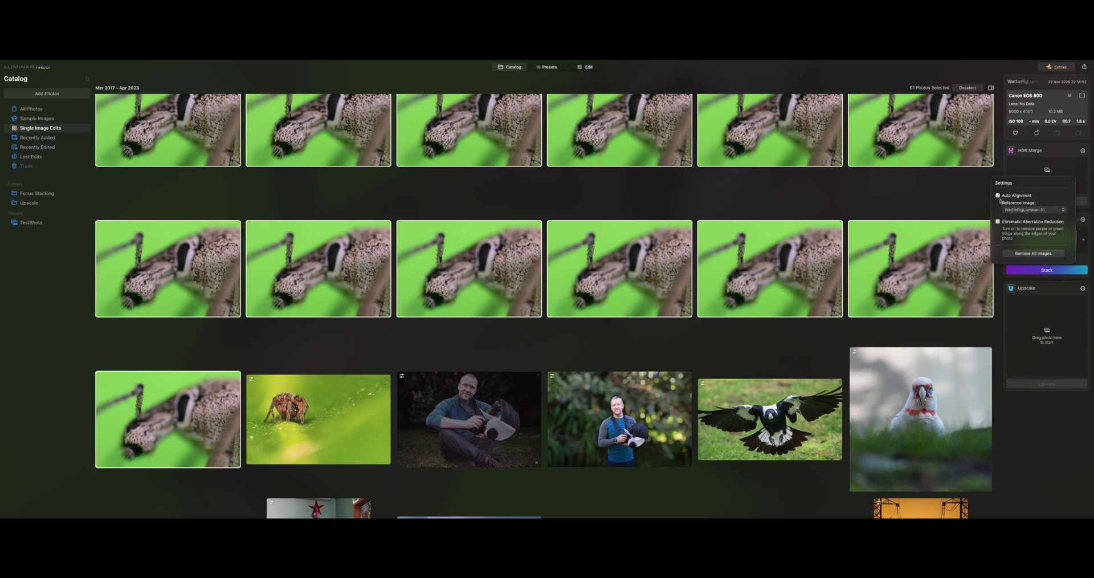
{"action": "left_click", "coordinate": [1051, 210]}
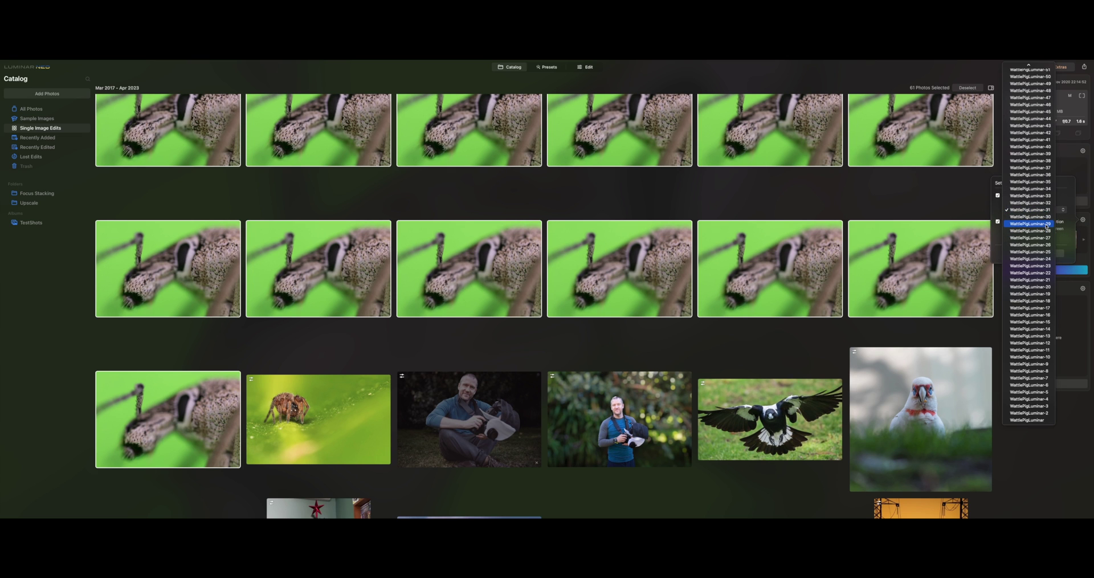
{"action": "left_click", "coordinate": [1046, 224]}
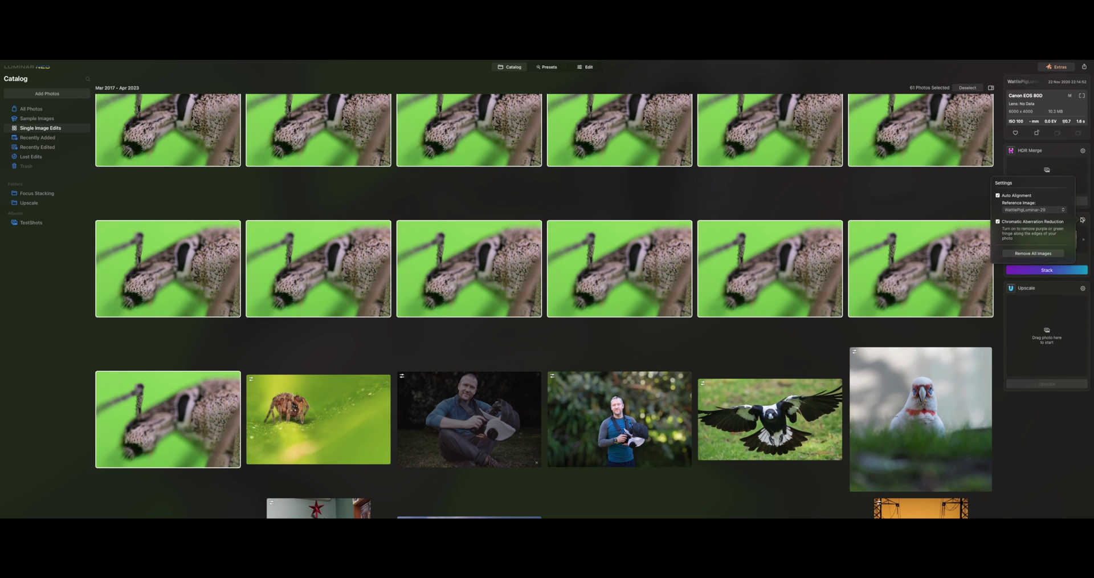
{"action": "left_click", "coordinate": [1082, 219]}
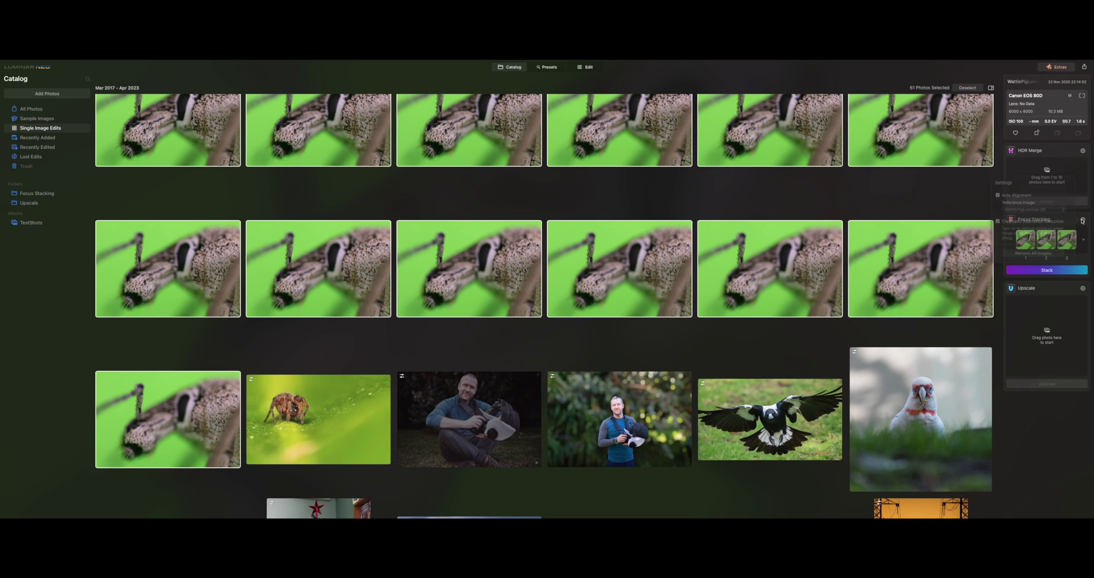
{"action": "left_click", "coordinate": [1038, 272]}
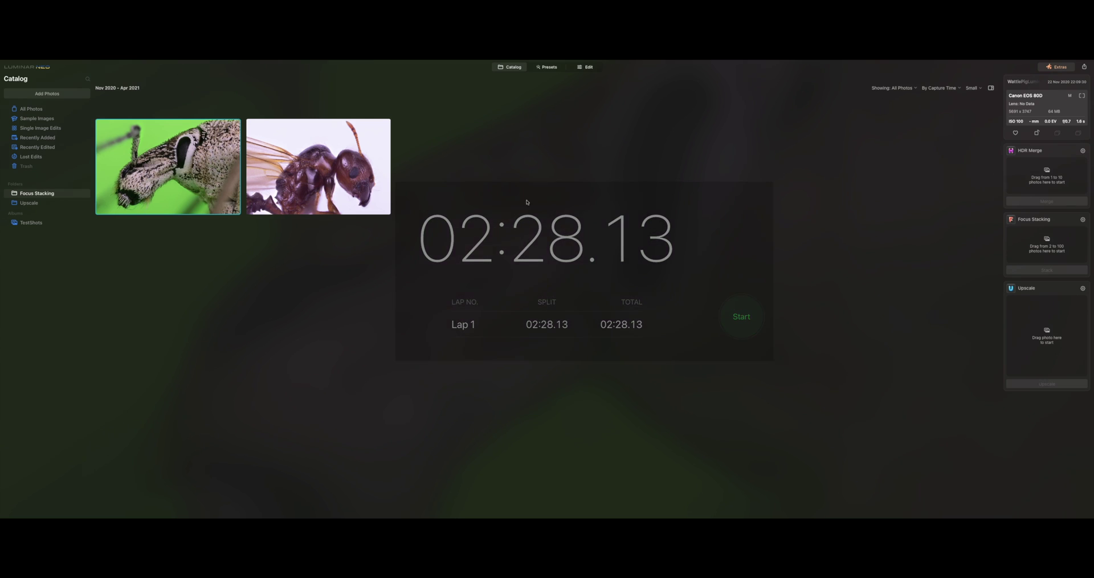
{"action": "double_click", "coordinate": [153, 154]}
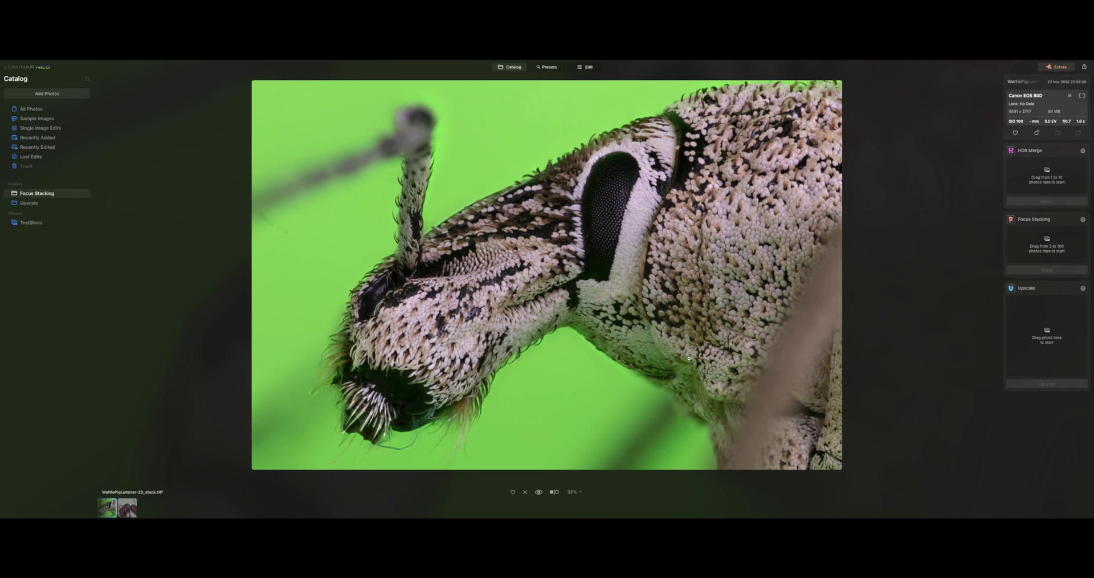
{"action": "left_click", "coordinate": [574, 492]}
{"action": "left_click", "coordinate": [591, 453]}
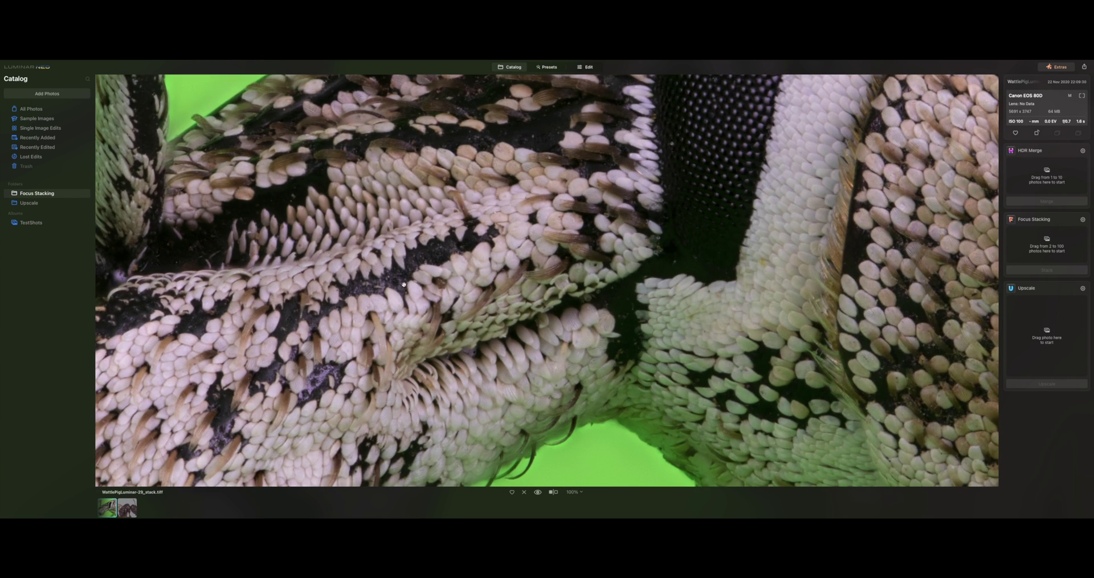
{"action": "left_click_drag", "start_coordinate": [404, 282], "coordinate": [603, 204]}
{"action": "scroll", "coordinate": [603, 204], "scroll_direction": "down", "scroll_amount": 10}
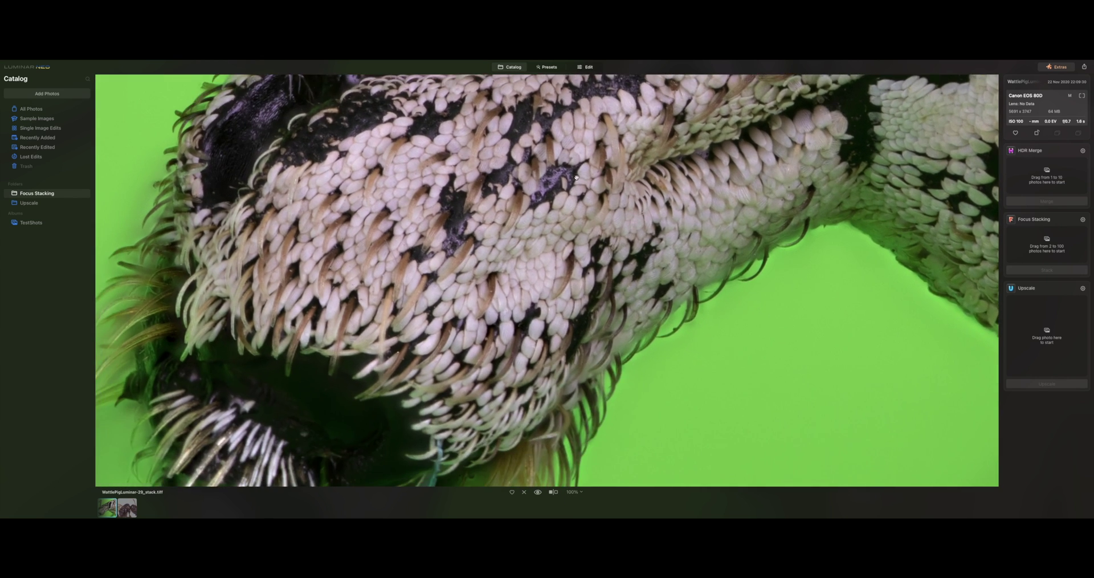
{"action": "scroll", "coordinate": [522, 199], "scroll_direction": "down", "scroll_amount": 3}
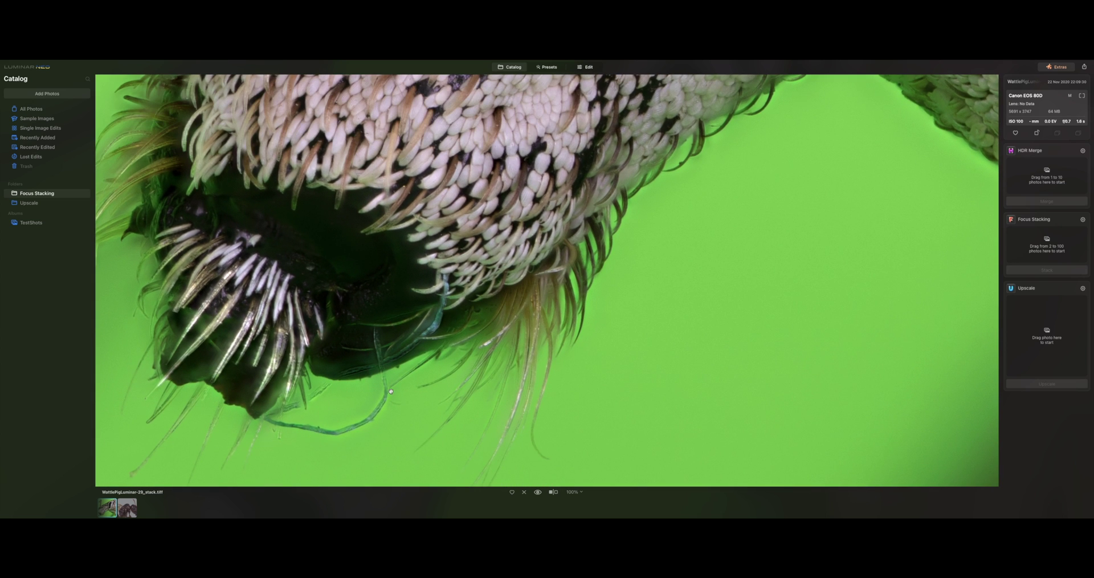
{"action": "scroll", "coordinate": [450, 287], "scroll_direction": "up", "scroll_amount": 10}
{"action": "scroll", "coordinate": [476, 294], "scroll_direction": "up", "scroll_amount": 10}
{"action": "scroll", "coordinate": [699, 195], "scroll_direction": "up", "scroll_amount": 5}
{"action": "scroll", "coordinate": [722, 192], "scroll_direction": "up", "scroll_amount": 5}
{"action": "scroll", "coordinate": [741, 186], "scroll_direction": "up", "scroll_amount": 10}
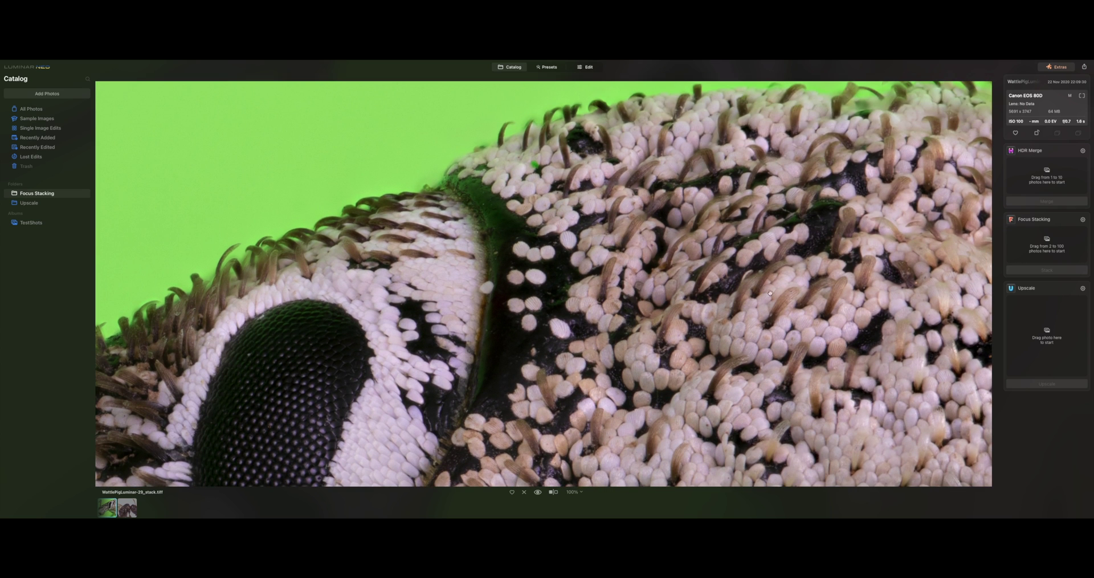
{"action": "scroll", "coordinate": [770, 292], "scroll_direction": "down", "scroll_amount": 10}
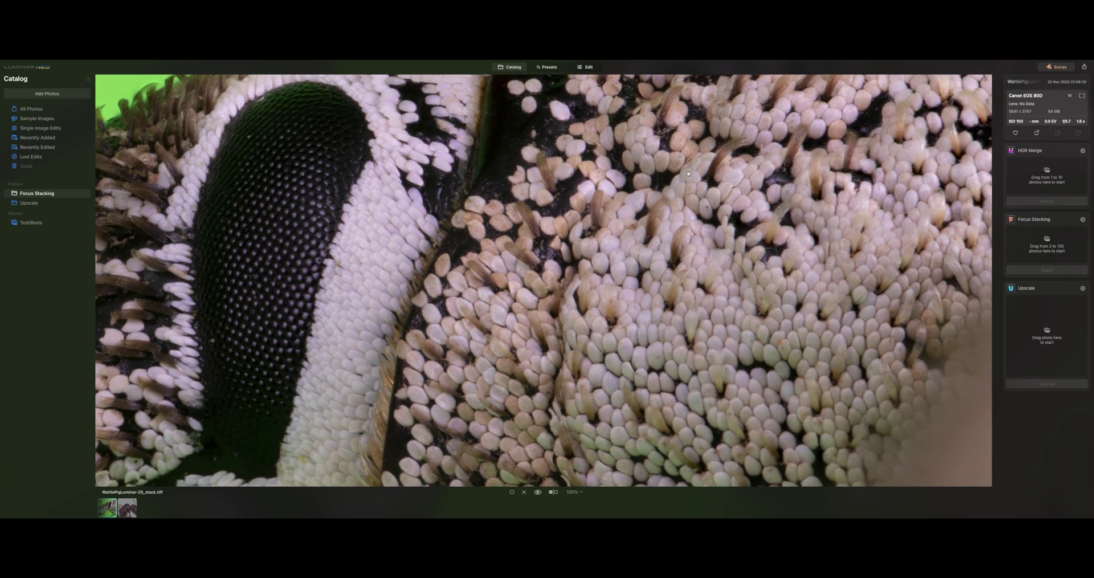
{"action": "left_click_drag", "start_coordinate": [654, 315], "coordinate": [649, 196]}
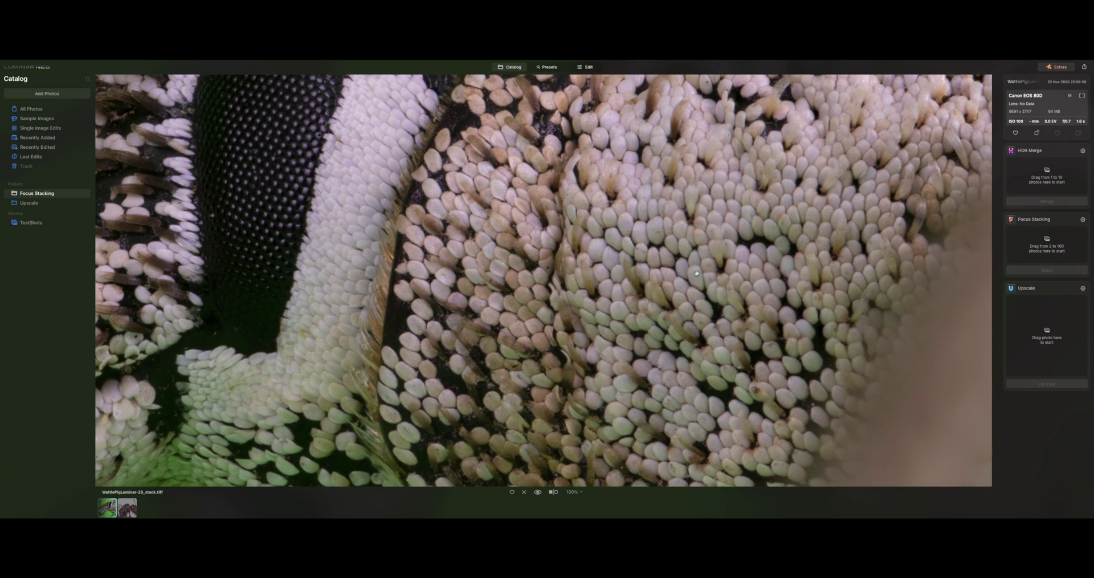
{"action": "scroll", "coordinate": [688, 249], "scroll_direction": "left", "scroll_amount": 10}
{"action": "scroll", "coordinate": [688, 249], "scroll_direction": "up", "scroll_amount": 5}
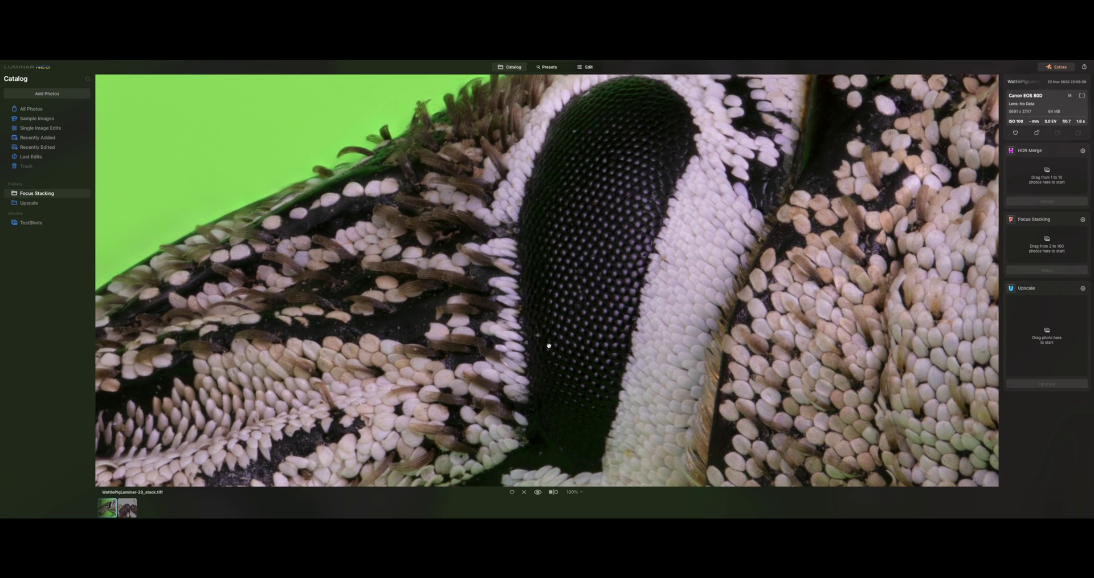
{"action": "left_click", "coordinate": [582, 280]}
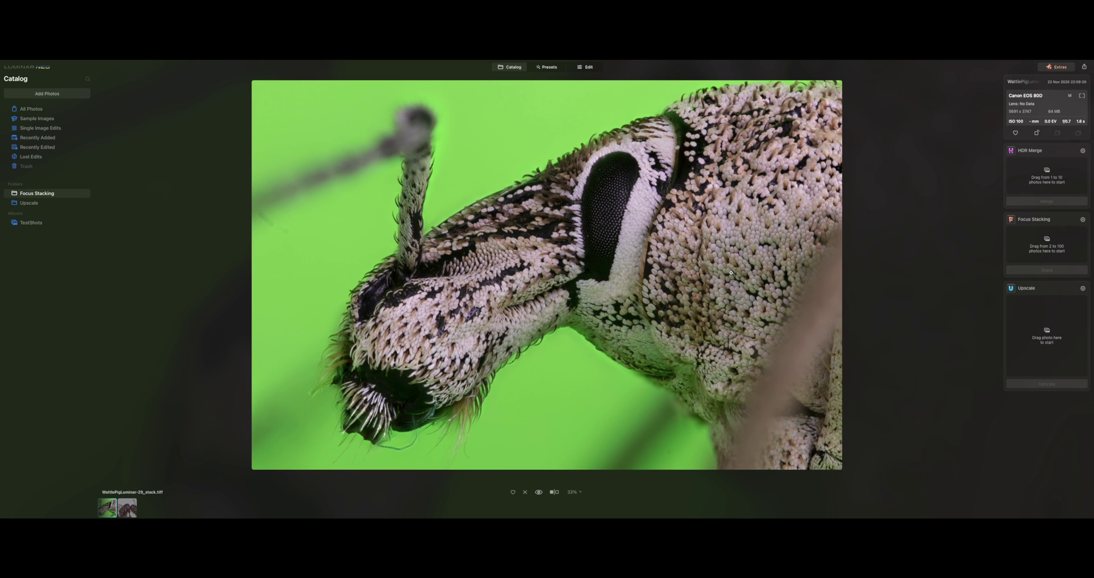
In Edit, raise Enhance Accent to about 35, toggling it off and on to compare
{"action": "left_click", "coordinate": [588, 67]}
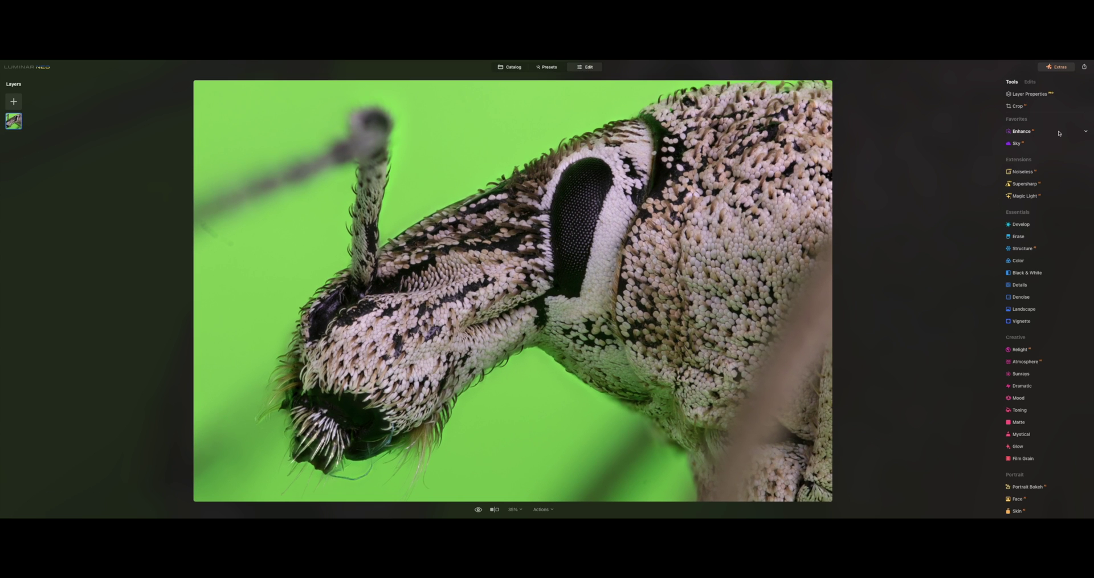
{"action": "left_click", "coordinate": [1059, 133]}
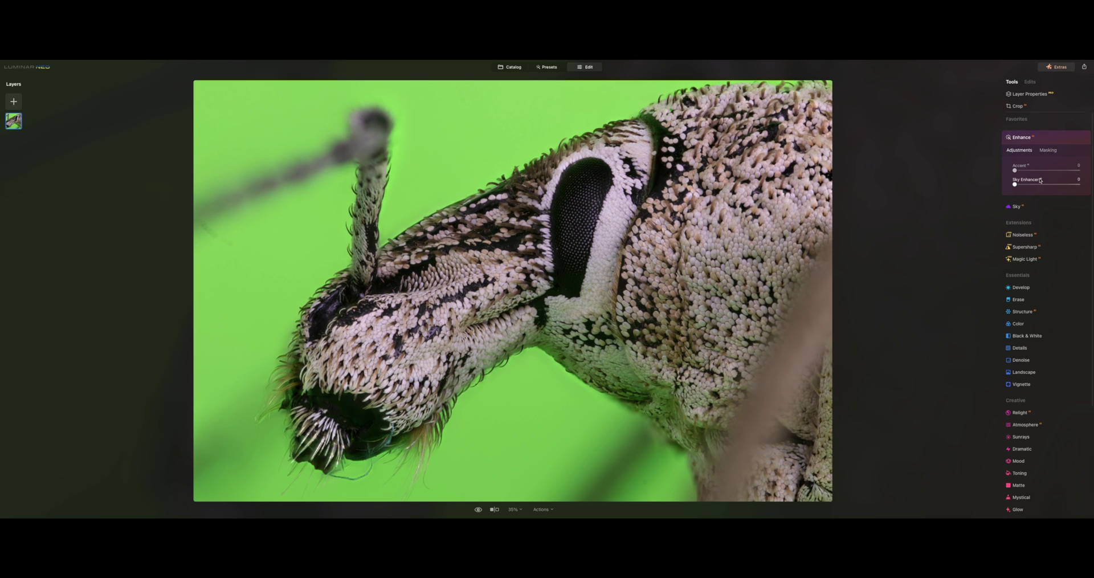
{"action": "left_click_drag", "start_coordinate": [1032, 172], "coordinate": [1043, 172]}
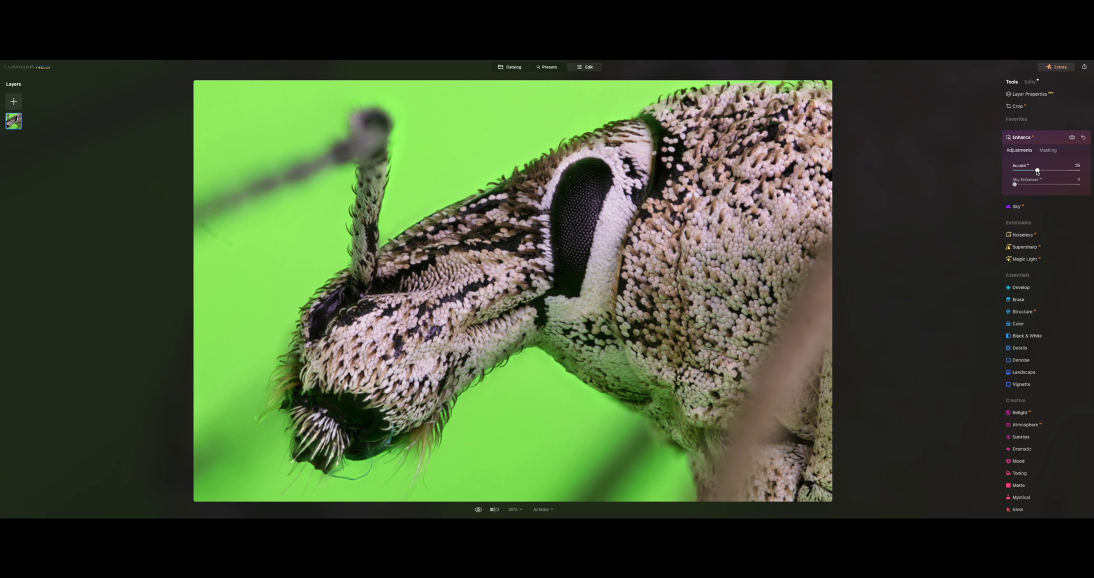
{"action": "left_click", "coordinate": [1072, 137]}
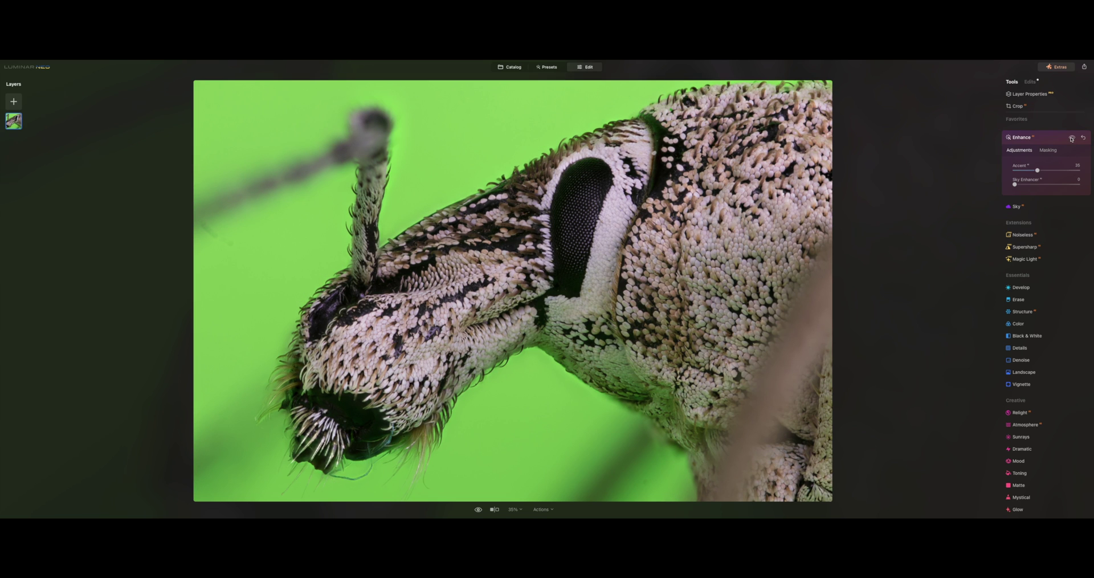
{"action": "left_click", "coordinate": [1072, 137]}
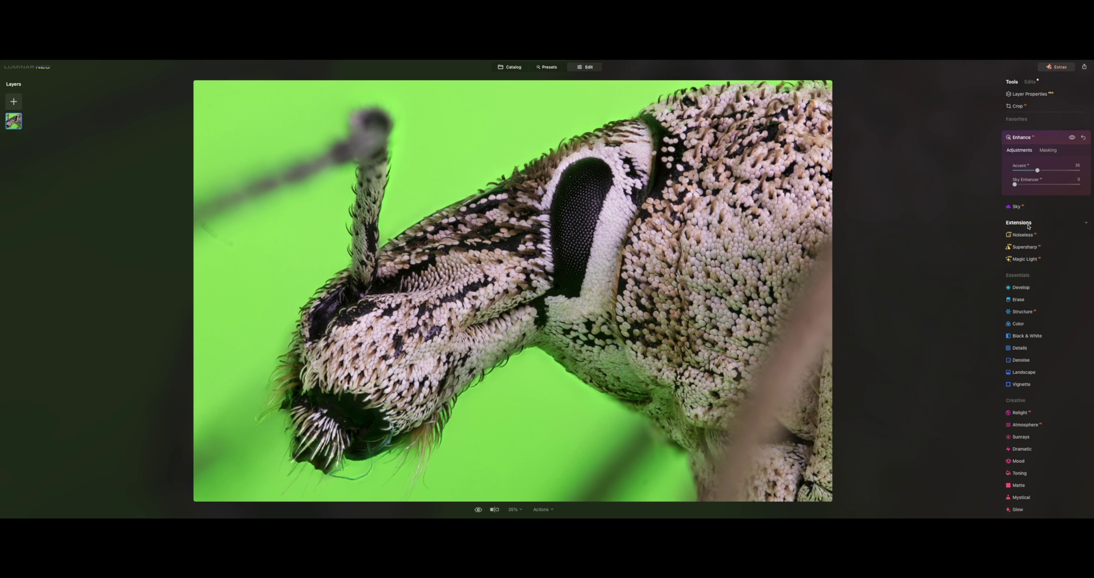
{"action": "left_click", "coordinate": [1050, 241]}
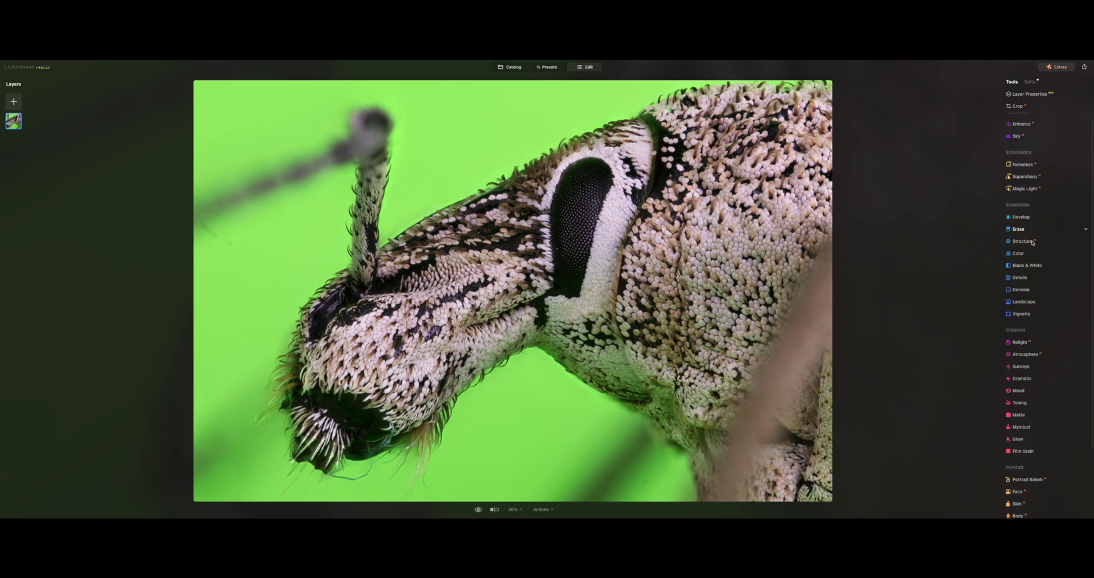
Apply Structure with a strongly raised Amount, comparing the eye at 100% with it off and on
{"action": "left_click", "coordinate": [1020, 235]}
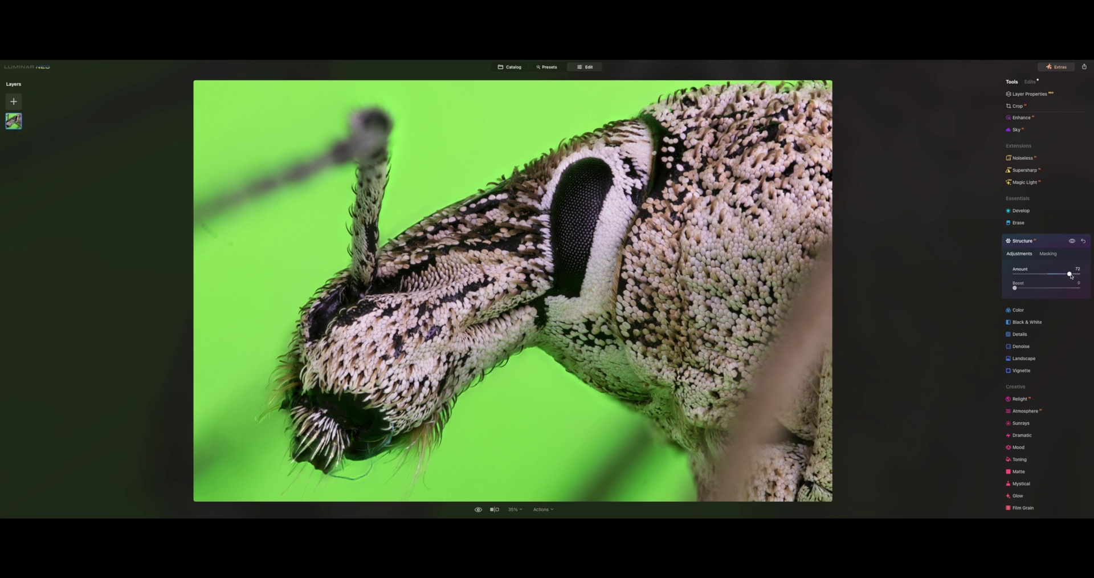
{"action": "double_click", "coordinate": [629, 258]}
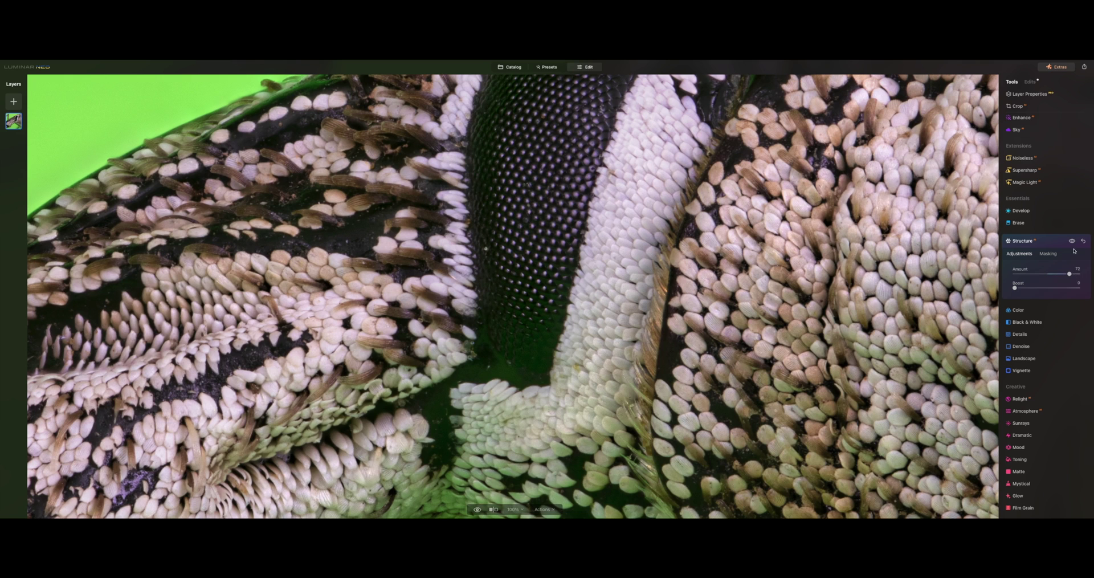
{"action": "left_click", "coordinate": [1073, 241]}
{"action": "left_click", "coordinate": [1072, 242]}
{"action": "left_click", "coordinate": [1073, 241]}
{"action": "left_click", "coordinate": [1073, 241]}
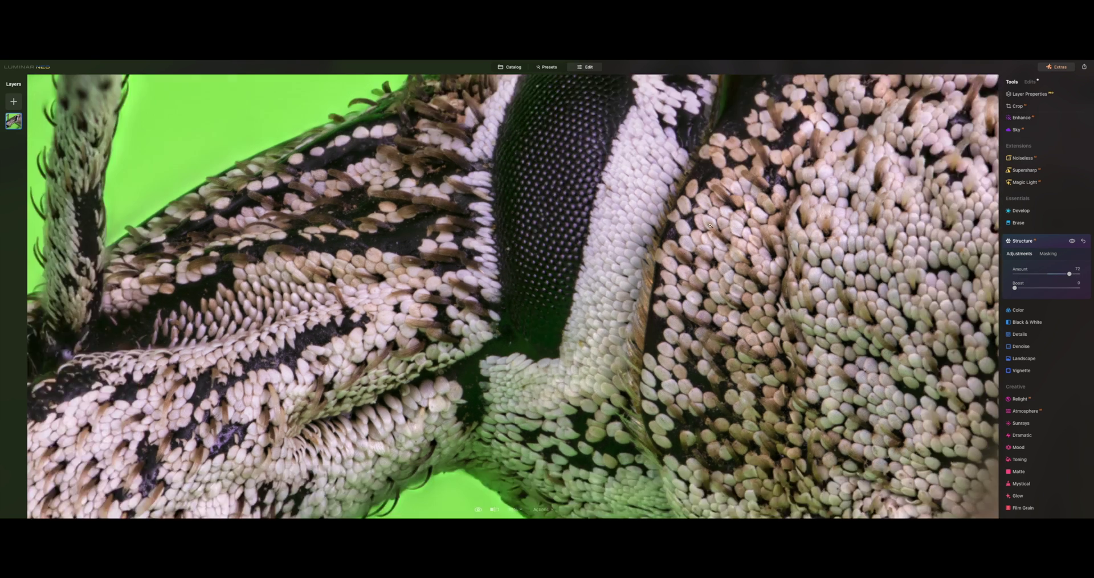
{"action": "double_click", "coordinate": [709, 225]}
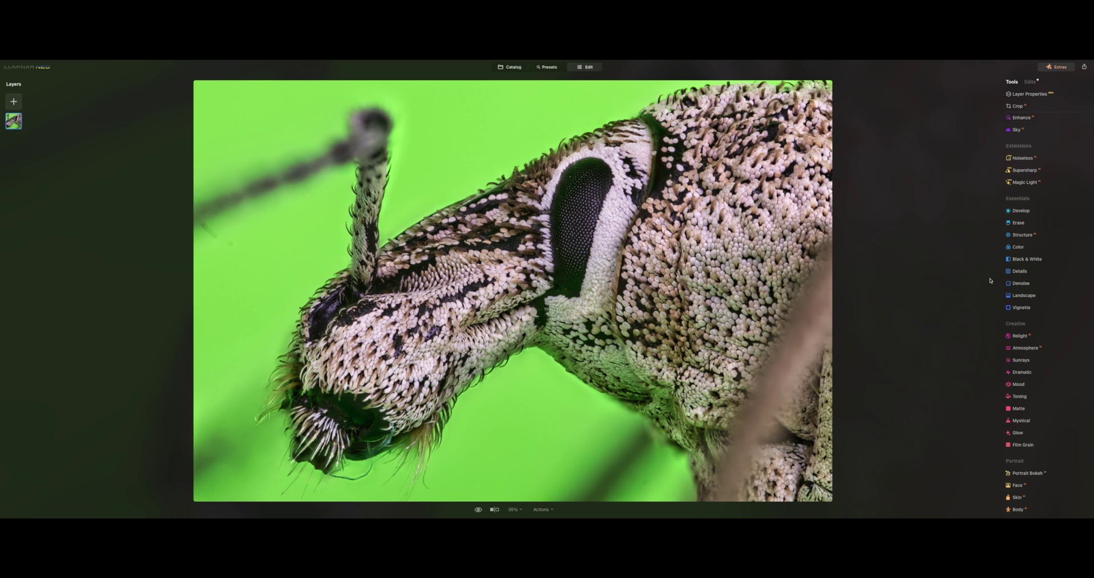
{"action": "scroll", "coordinate": [1055, 313], "scroll_direction": "down", "scroll_amount": 2}
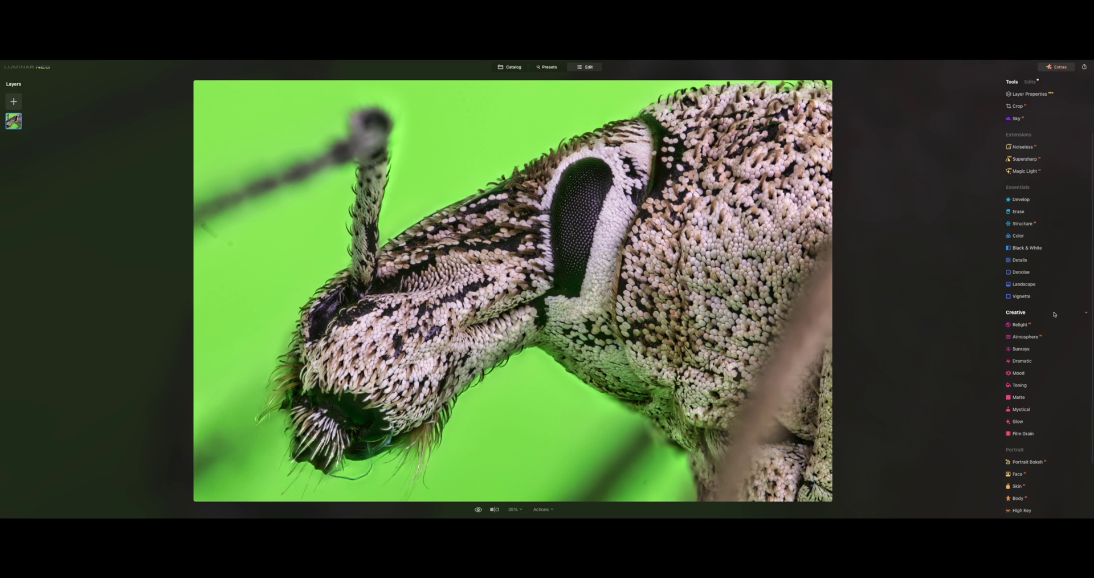
Give the weevil a Mood look using the Venus LUT from Portrait Toning, Amount around 15
{"action": "scroll", "coordinate": [1026, 333], "scroll_direction": "down", "scroll_amount": 2}
{"action": "left_click", "coordinate": [1029, 340]}
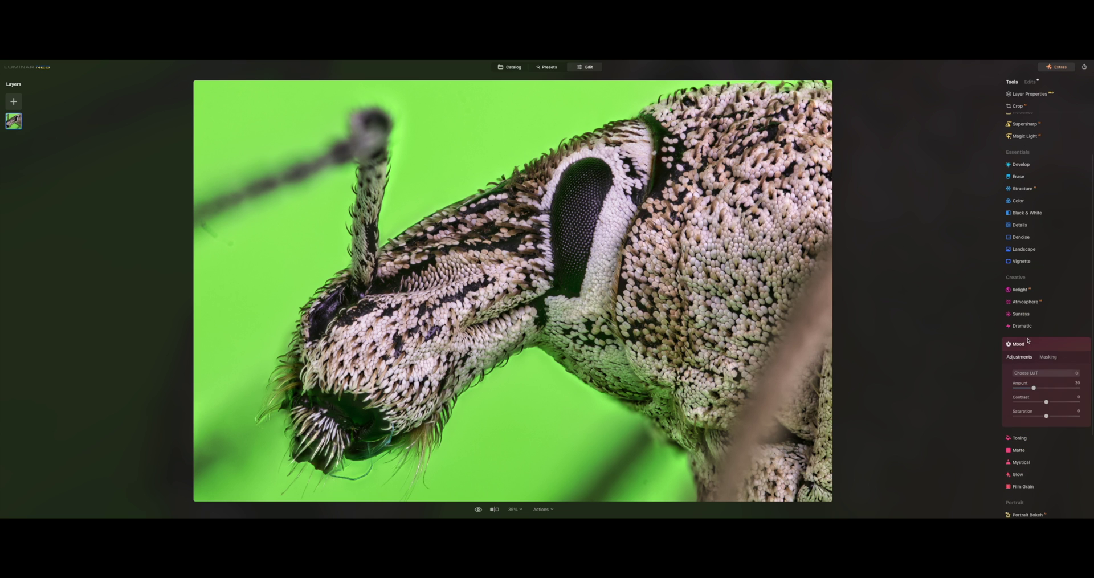
{"action": "left_click", "coordinate": [1057, 373]}
{"action": "mouse_move", "coordinate": [1058, 414]}
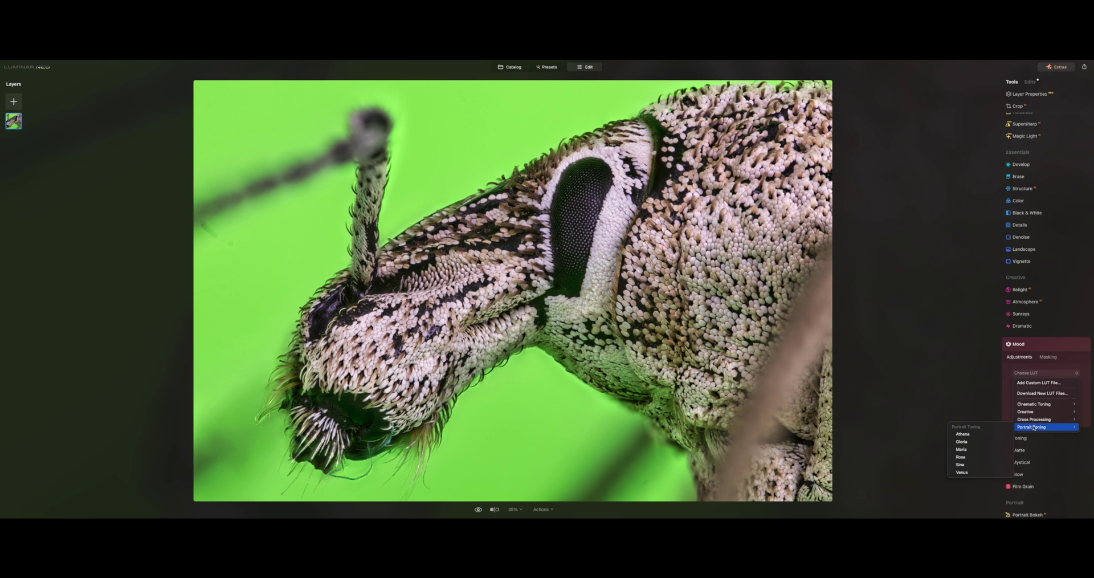
{"action": "left_click", "coordinate": [963, 472]}
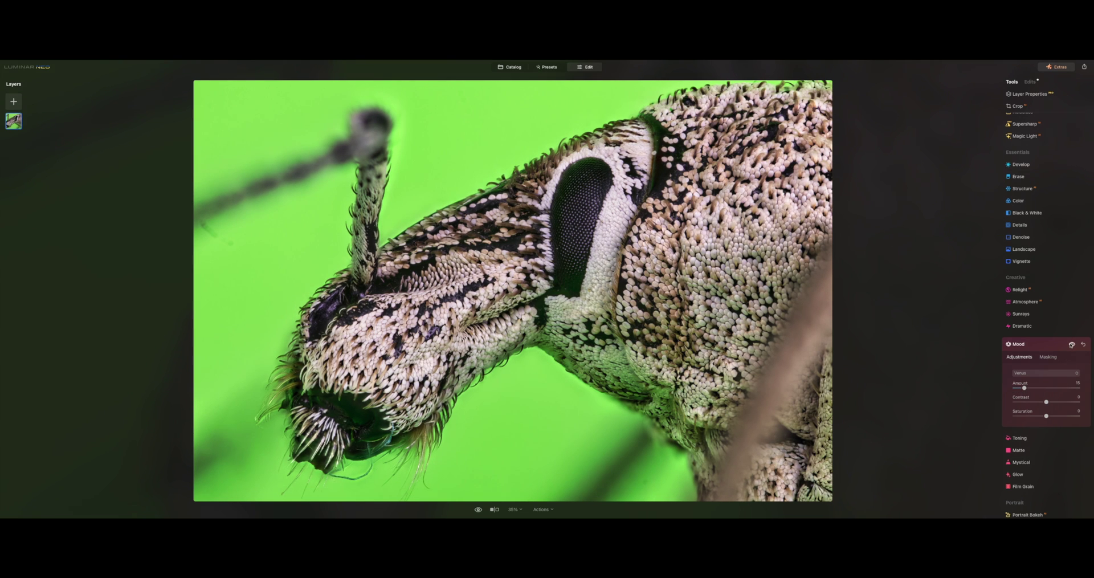
{"action": "left_click", "coordinate": [1020, 344]}
{"action": "scroll", "coordinate": [1068, 462], "scroll_direction": "down", "scroll_amount": 1}
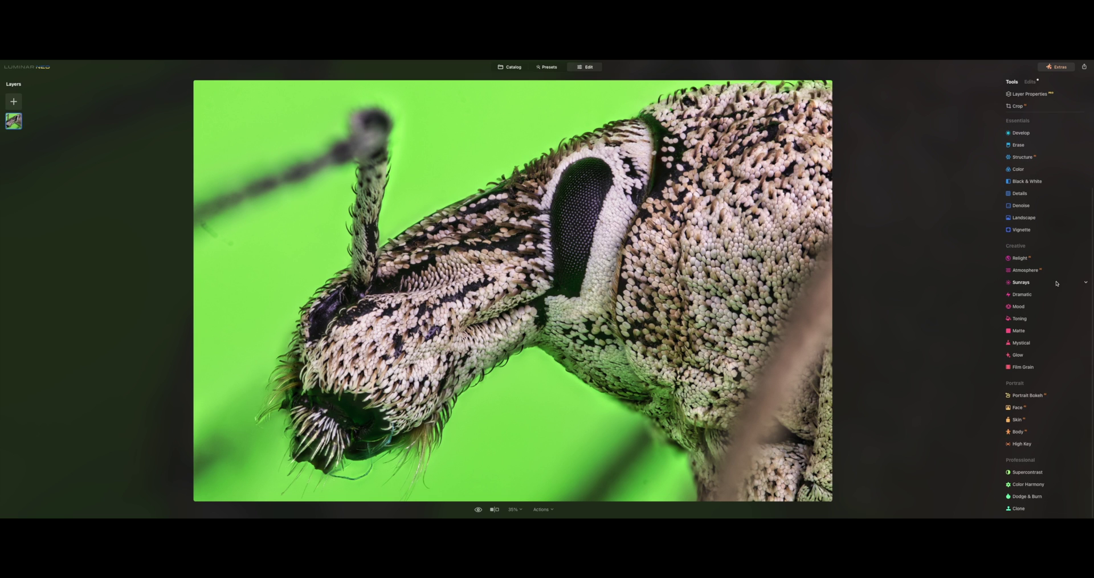
Apply Supersharp at its Low setting to the weevil stack
{"action": "scroll", "coordinate": [1056, 283], "scroll_direction": "up", "scroll_amount": 1}
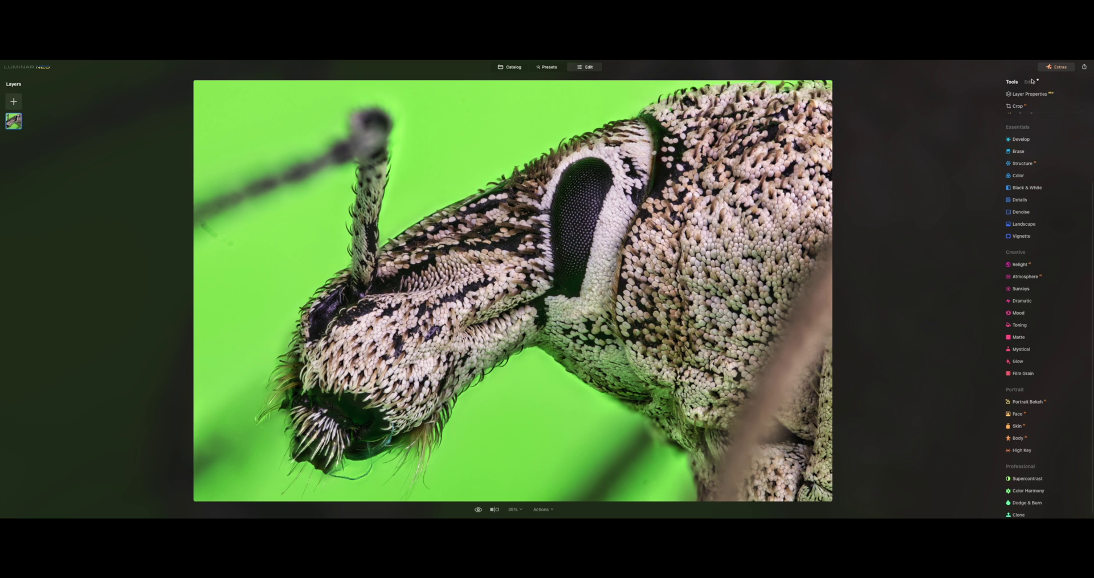
{"action": "scroll", "coordinate": [1060, 168], "scroll_direction": "up", "scroll_amount": 5}
{"action": "left_click", "coordinate": [1037, 172]}
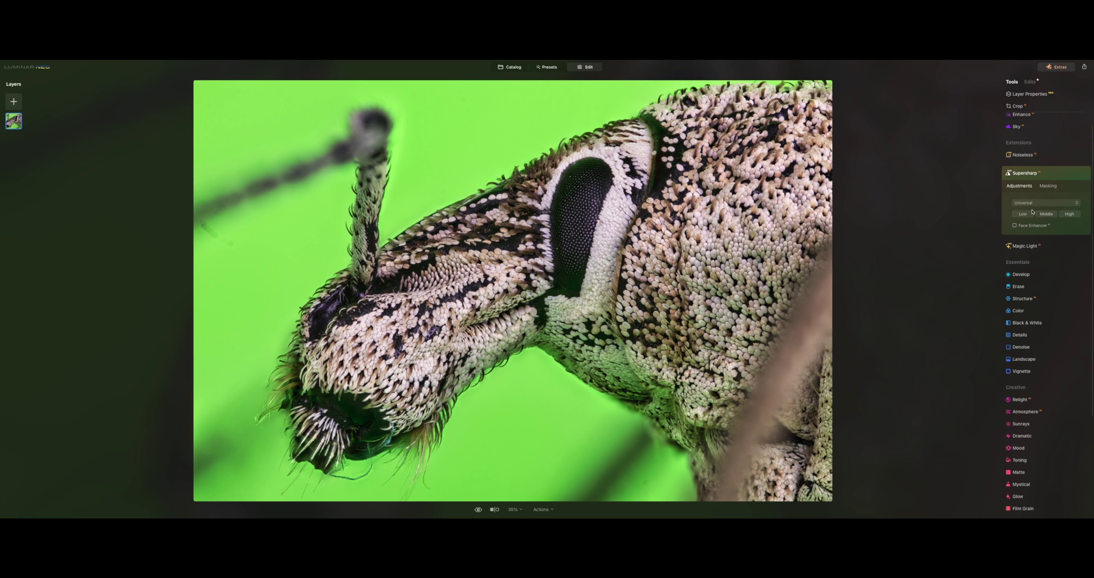
{"action": "left_click", "coordinate": [1023, 214]}
Compare the sharpened body scales at 100% with Supersharp toggled off and on, then fit to view
{"action": "double_click", "coordinate": [485, 306]}
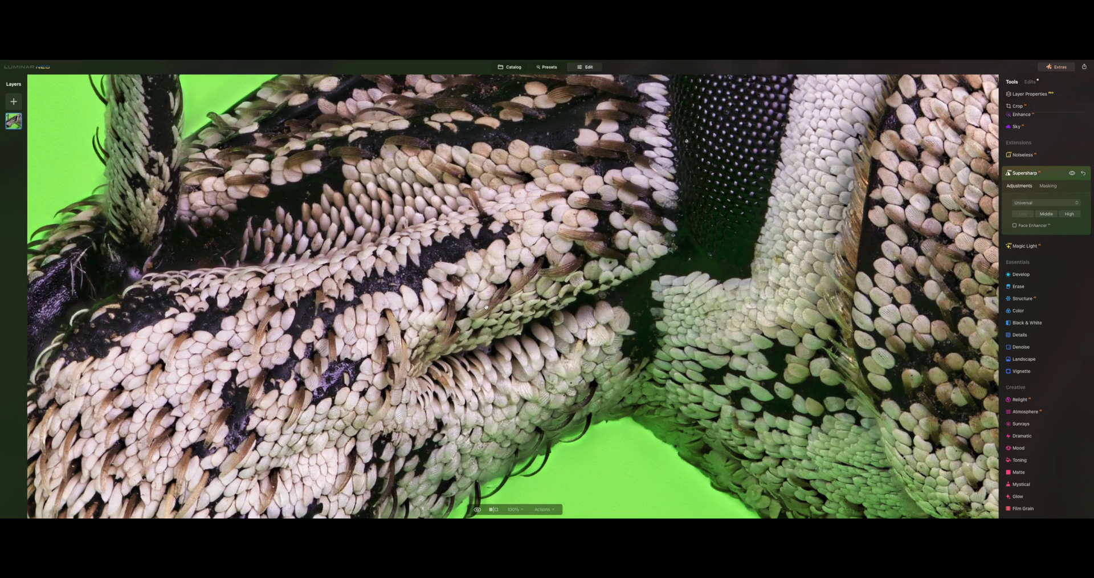
{"action": "left_click", "coordinate": [1072, 173]}
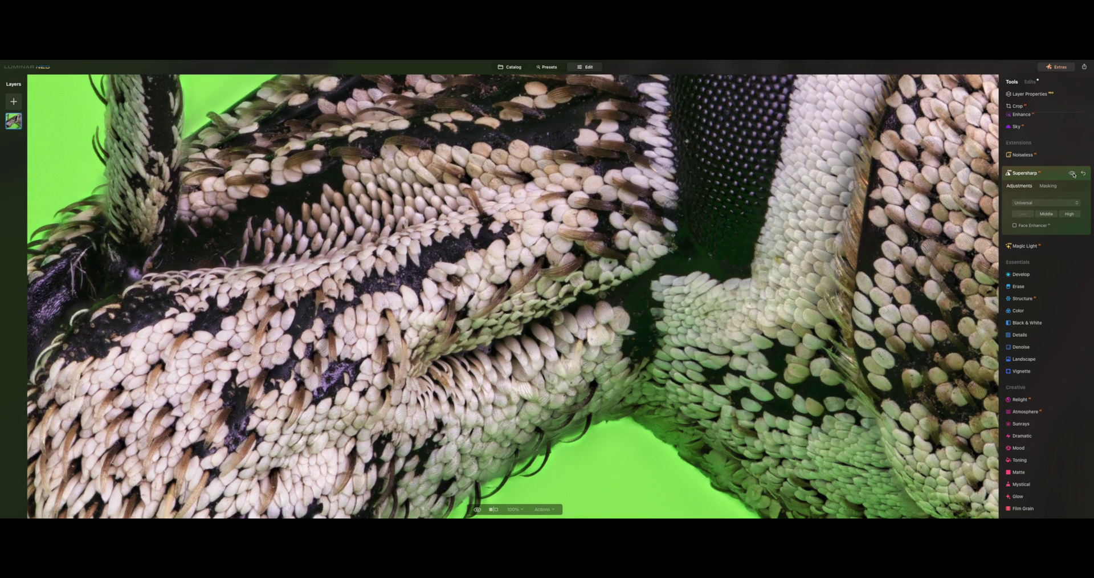
{"action": "key", "text": "ctrl+0"}
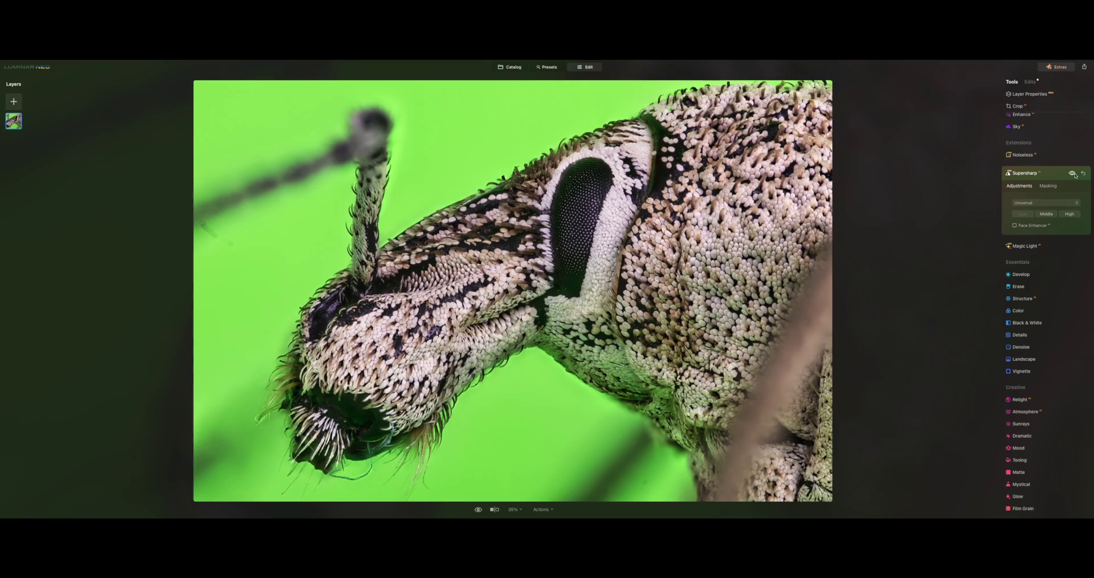
{"action": "left_click", "coordinate": [754, 288]}
{"action": "left_click", "coordinate": [345, 210]}
{"action": "left_click", "coordinate": [682, 217]}
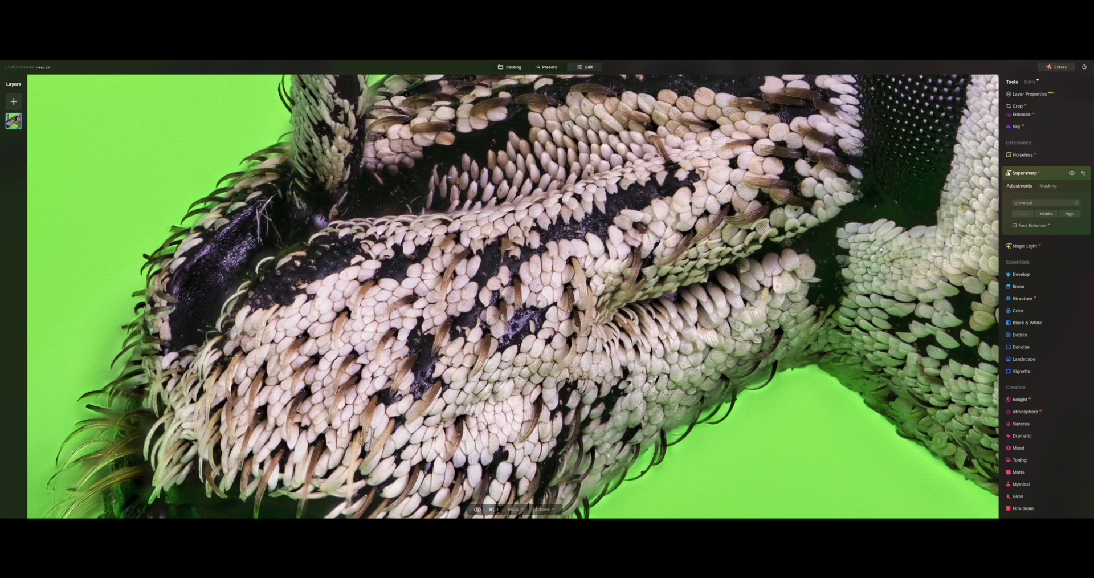
{"action": "left_click", "coordinate": [880, 249]}
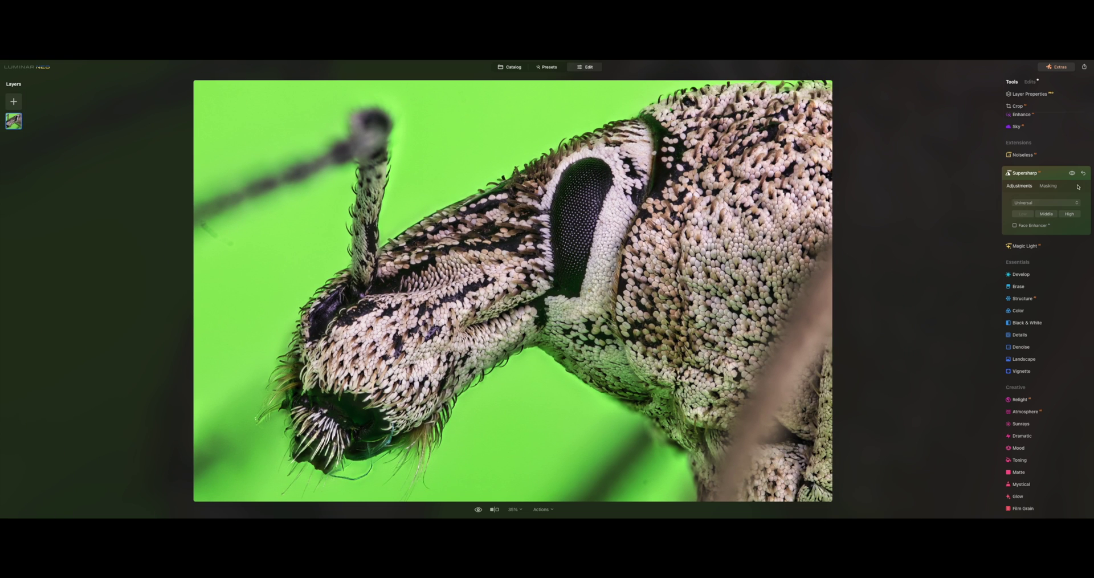
Paint a size-158 Supersharp brush mask over the weevil's compound eye
{"action": "left_click", "coordinate": [1050, 187]}
{"action": "left_click", "coordinate": [1020, 201]}
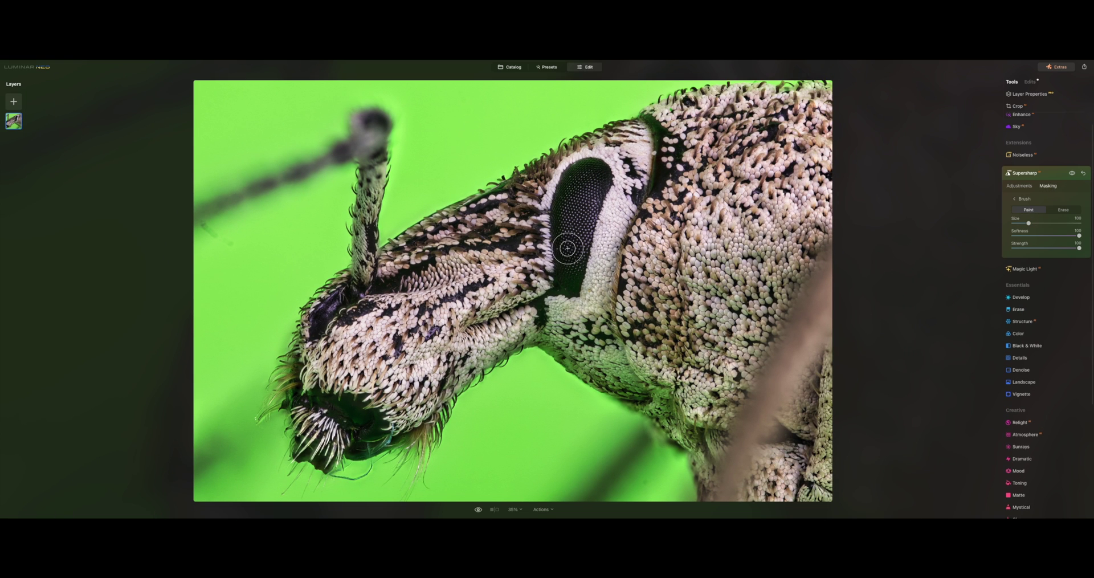
{"action": "left_click_drag", "start_coordinate": [1036, 225], "coordinate": [1039, 223]}
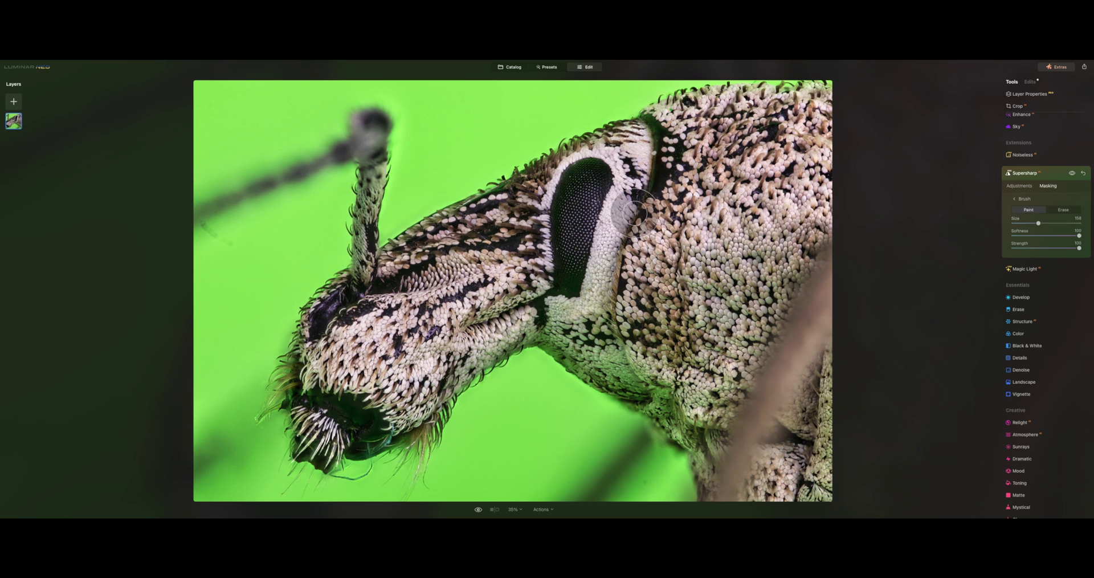
{"action": "mouse_move", "coordinate": [584, 193]}
{"action": "left_mouse_down"}
{"action": "mouse_move", "coordinate": [606, 166]}
{"action": "mouse_move", "coordinate": [568, 230]}
{"action": "mouse_move", "coordinate": [622, 225]}
{"action": "left_mouse_up"}
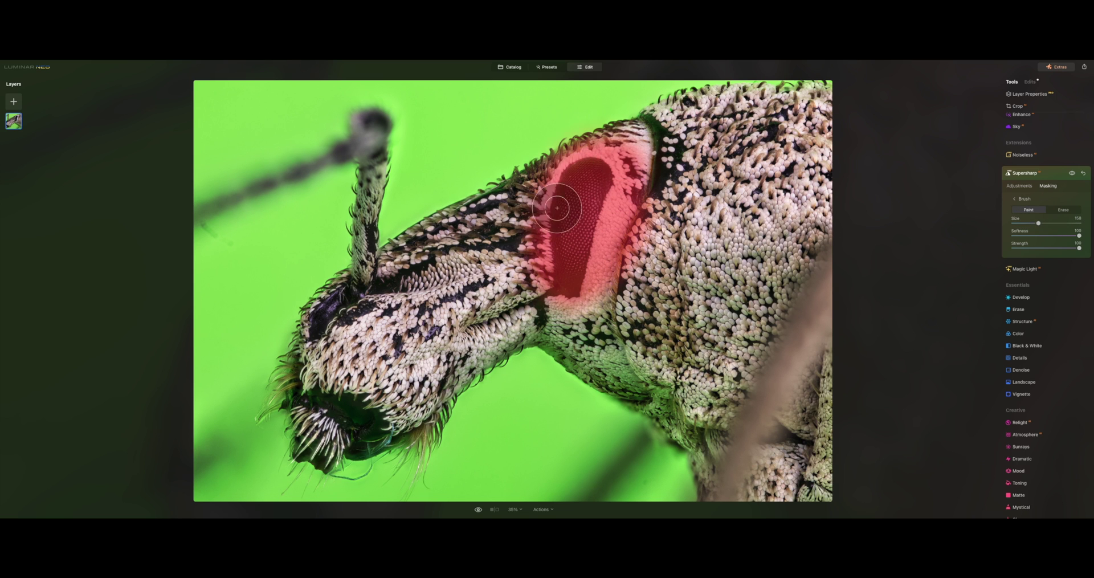